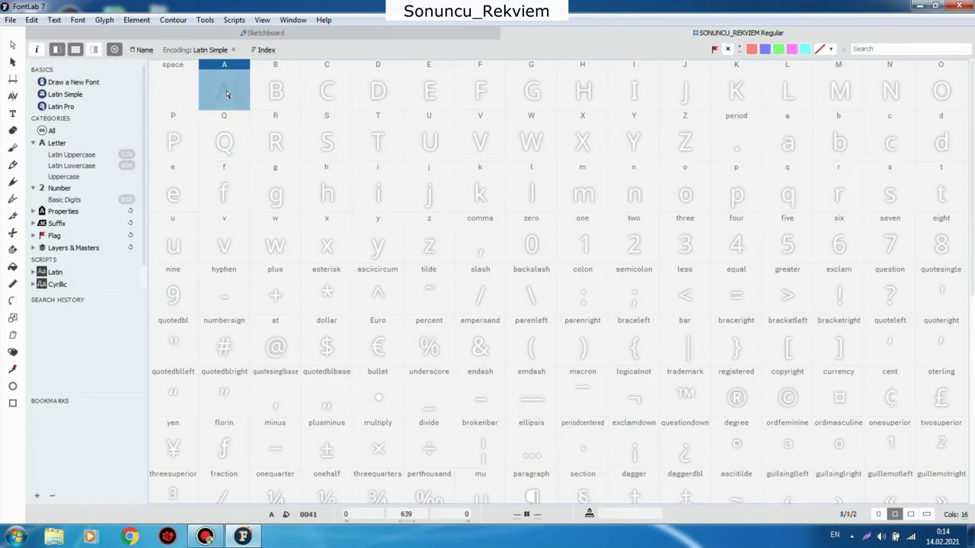
# Step: Open the uppercase A glyph and draw its closed, straight-sided outer contour, about 557 units wide and 716 high
pyautogui.doubleClick(226, 93)
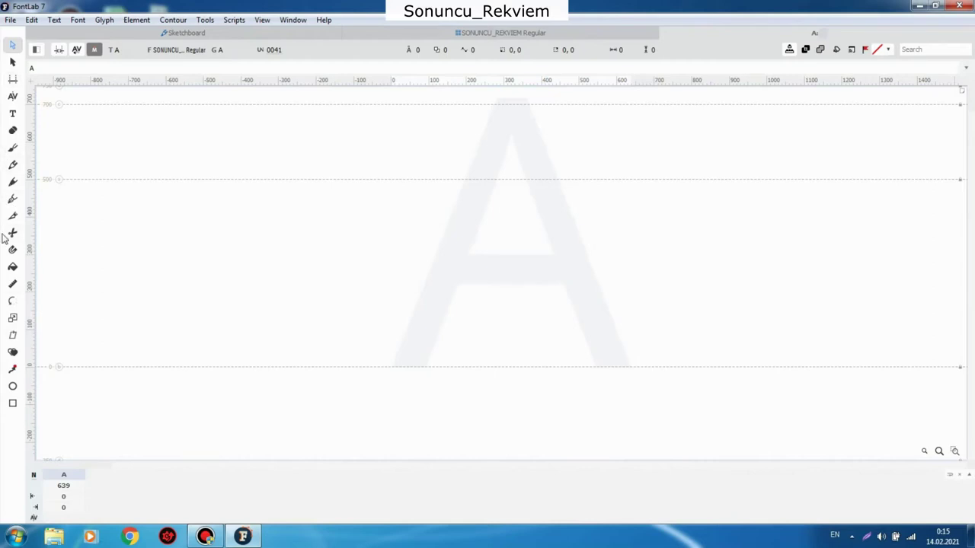
pyautogui.click(12, 181)
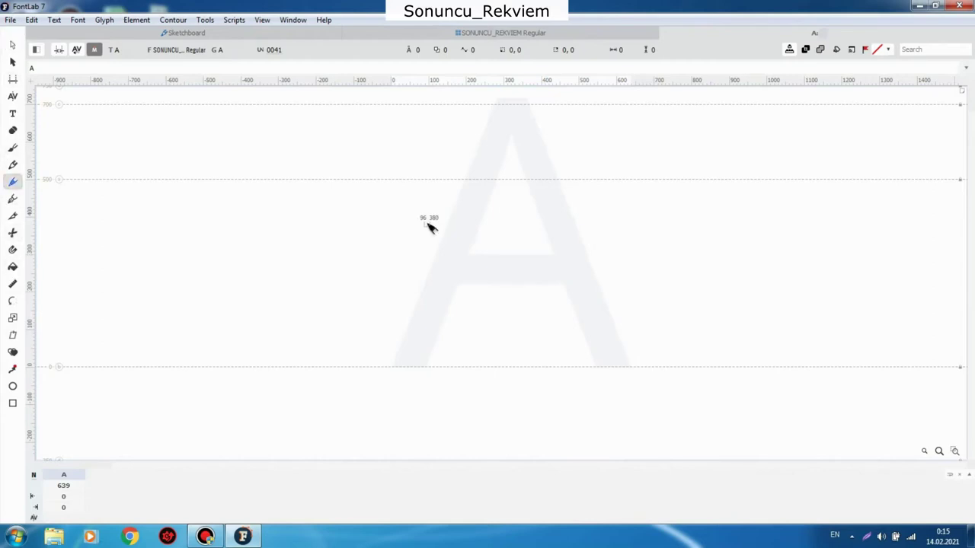
pyautogui.click(497, 100)
pyautogui.click(527, 99)
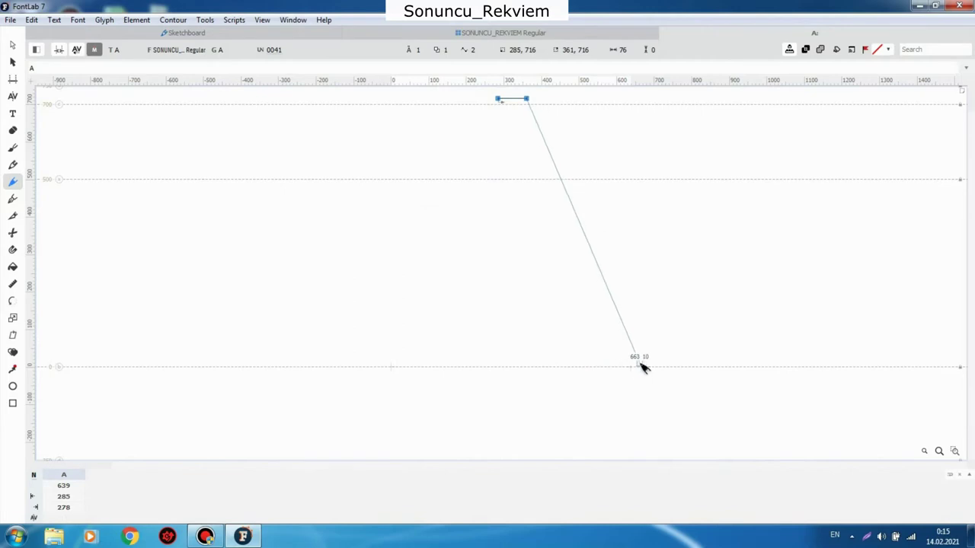
pyautogui.click(641, 367)
pyautogui.click(596, 367)
pyautogui.click(546, 249)
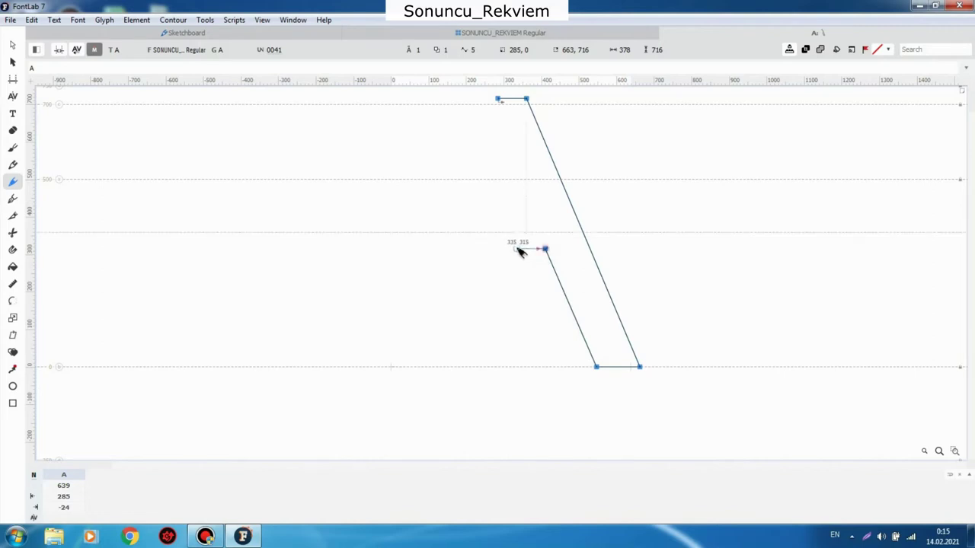
pyautogui.click(516, 249)
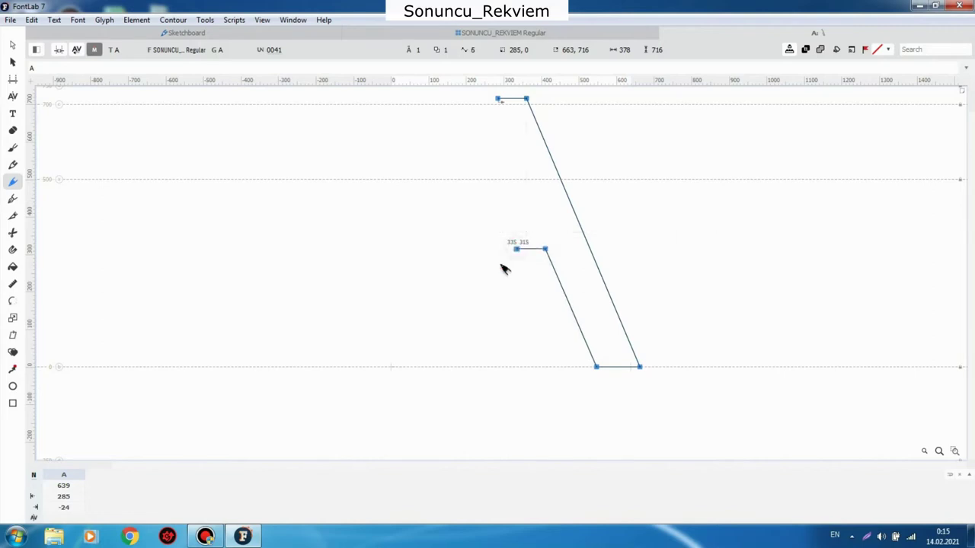
pyautogui.click(471, 368)
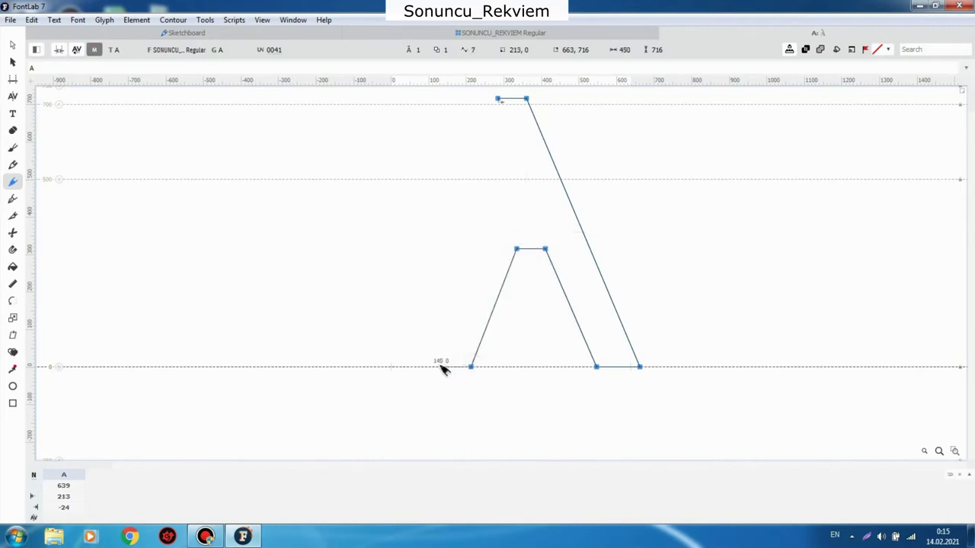
pyautogui.click(431, 367)
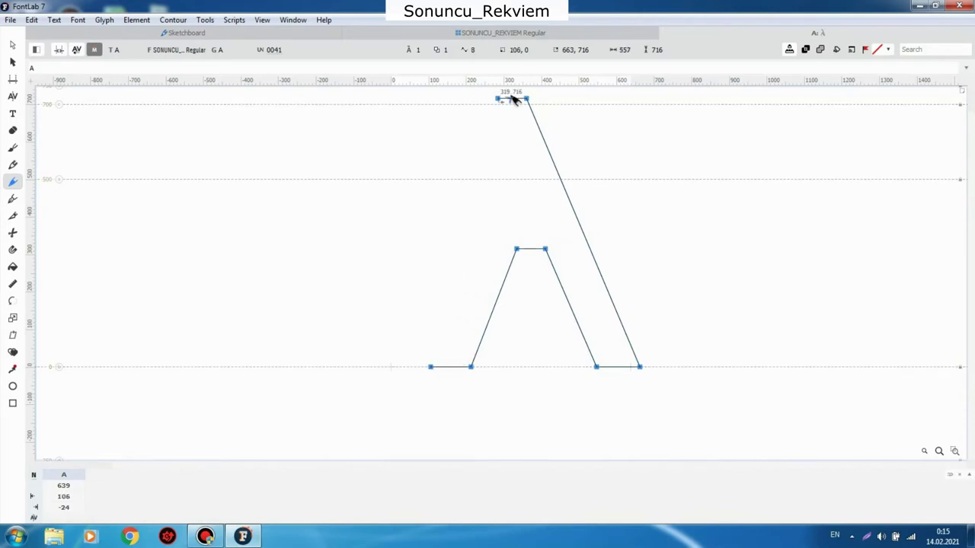
pyautogui.click(498, 100)
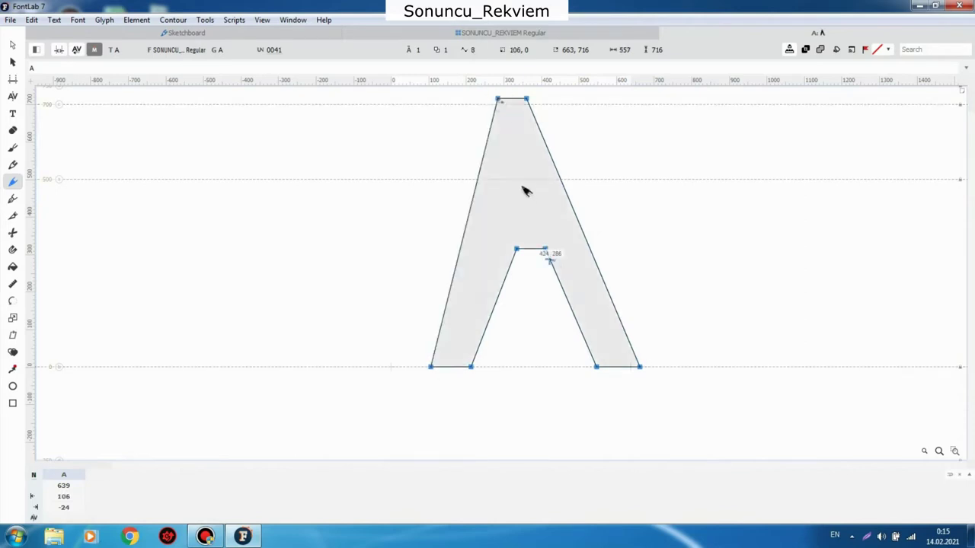
# Step: Draw the straight left and bottom sides of a small triangular counter inside the upper part of the A
pyautogui.moveTo(516, 168); pyautogui.dragTo(508, 221)
pyautogui.click(507, 218)
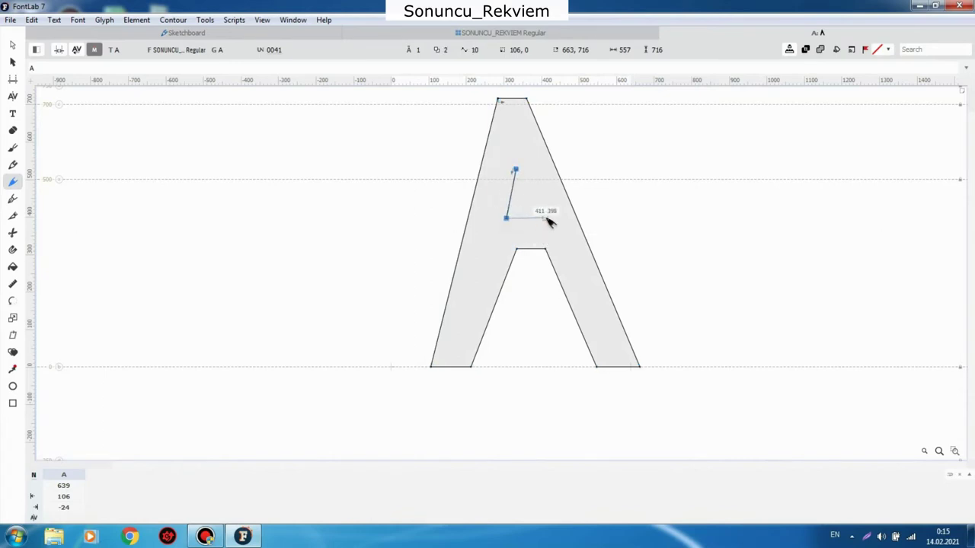
pyautogui.click(546, 218)
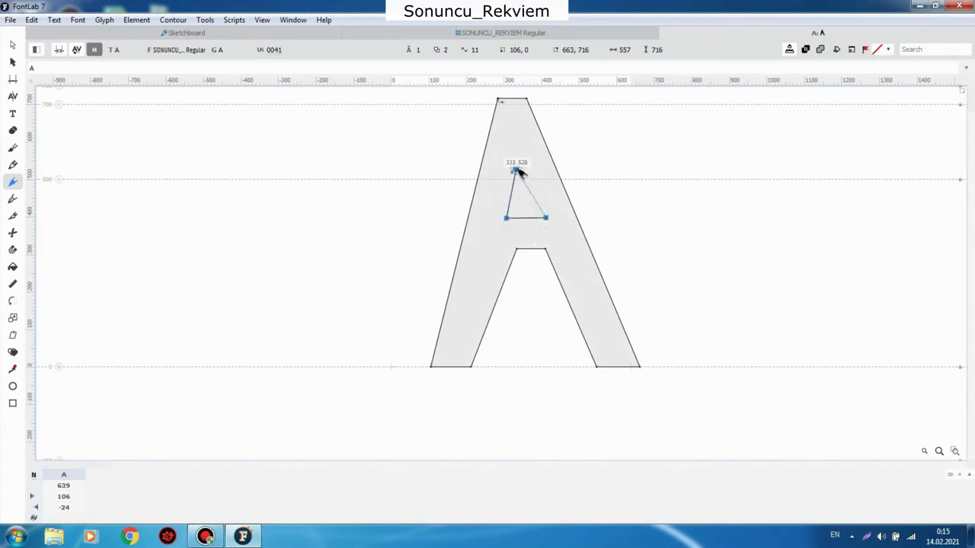
pyautogui.click(516, 169)
pyautogui.moveTo(517, 170); pyautogui.dragTo(519, 176)
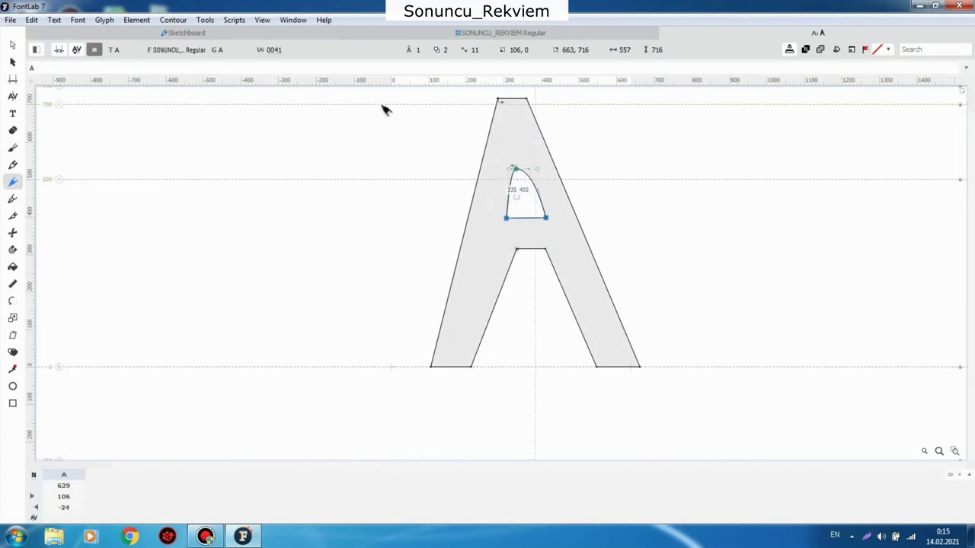
pyautogui.click(38, 20)
pyautogui.click(47, 32)
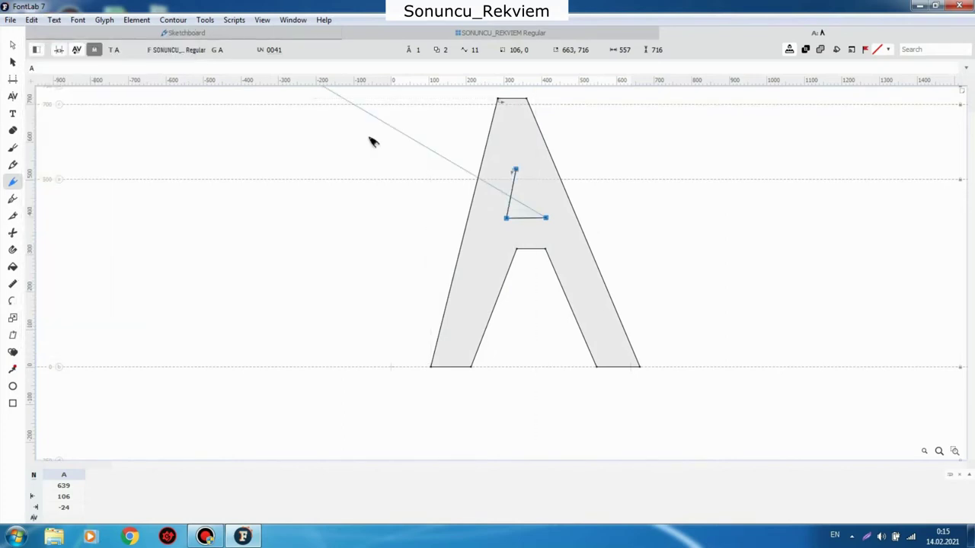
# Step: Close the triangular counter with a straight right side and shift its apex slightly up and to the right
pyautogui.click(516, 170)
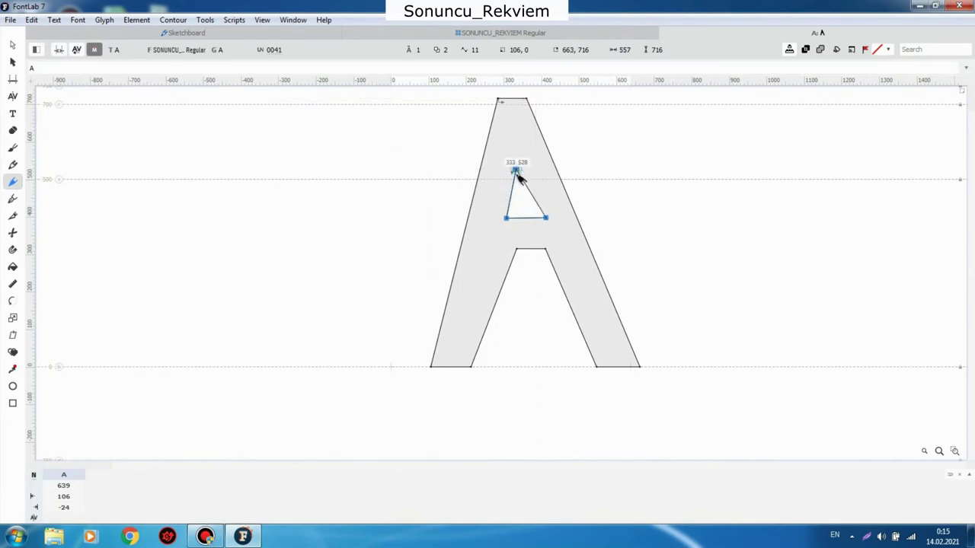
pyautogui.moveTo(518, 170); pyautogui.dragTo(523, 169)
pyautogui.click(510, 245)
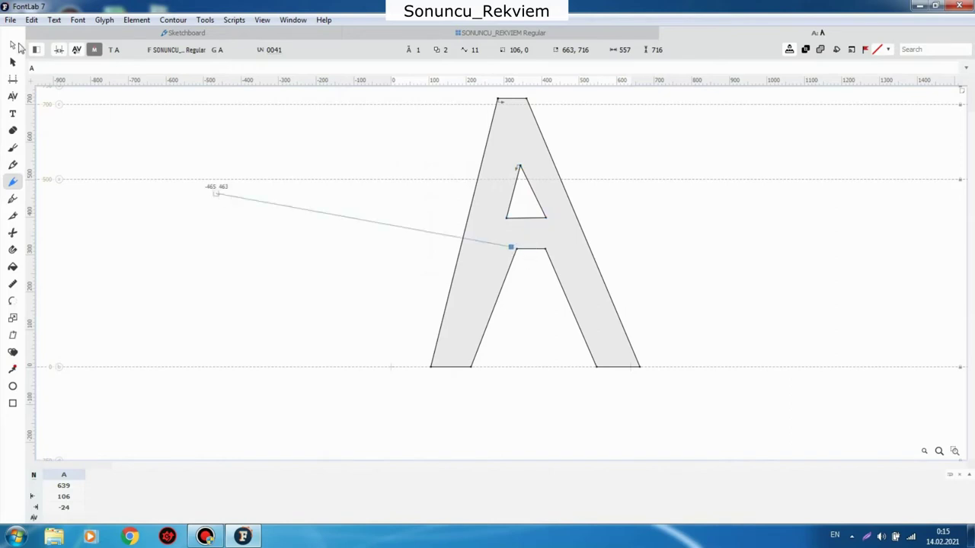
pyautogui.press('Escape')
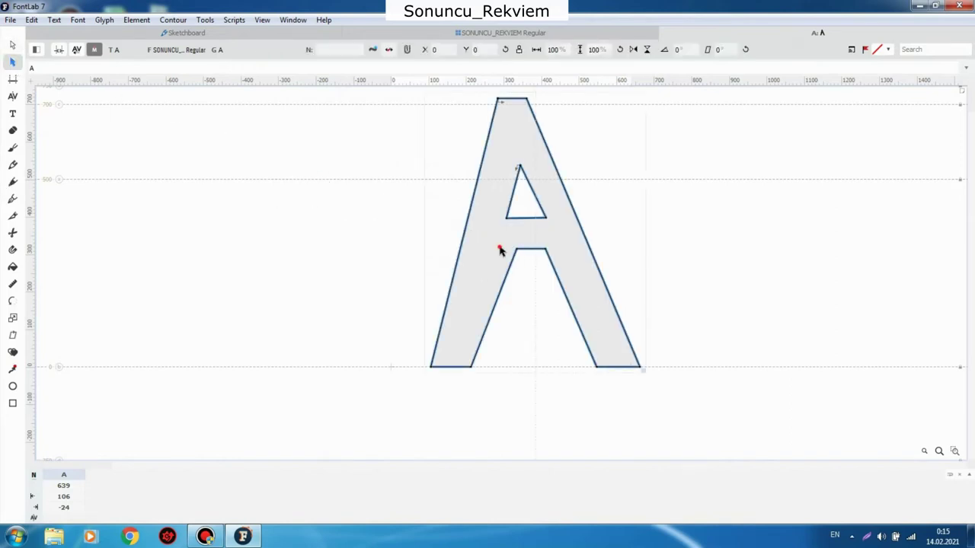
# Step: Widen the crossbar's lower edge by moving its left node to 304, 313 and its right node to 424, 313
pyautogui.press('a')
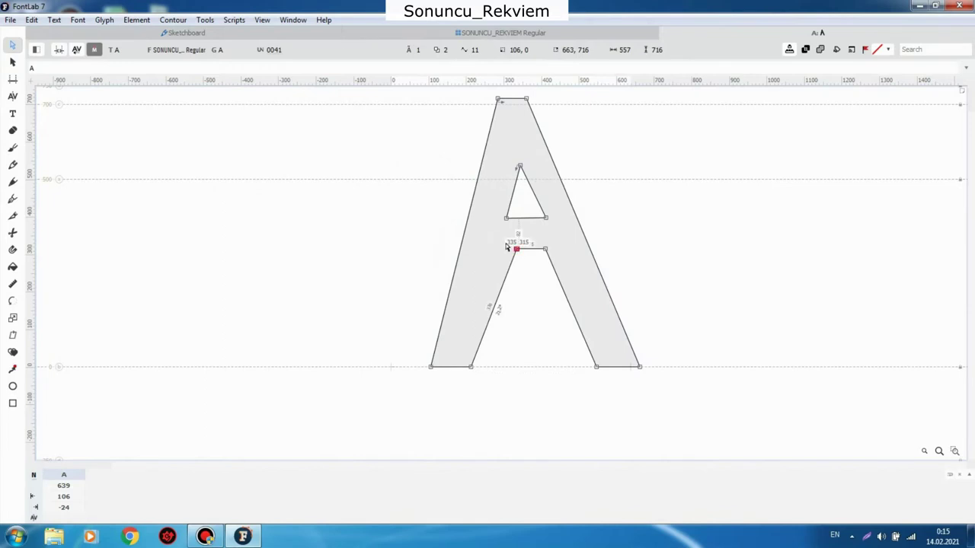
pyautogui.moveTo(506, 246); pyautogui.dragTo(495, 246)
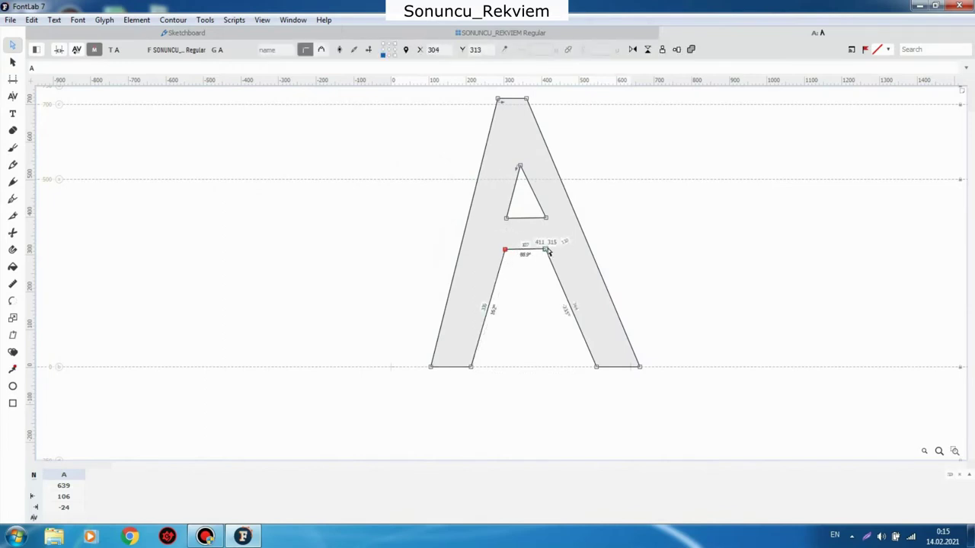
pyautogui.moveTo(546, 251); pyautogui.dragTo(553, 254)
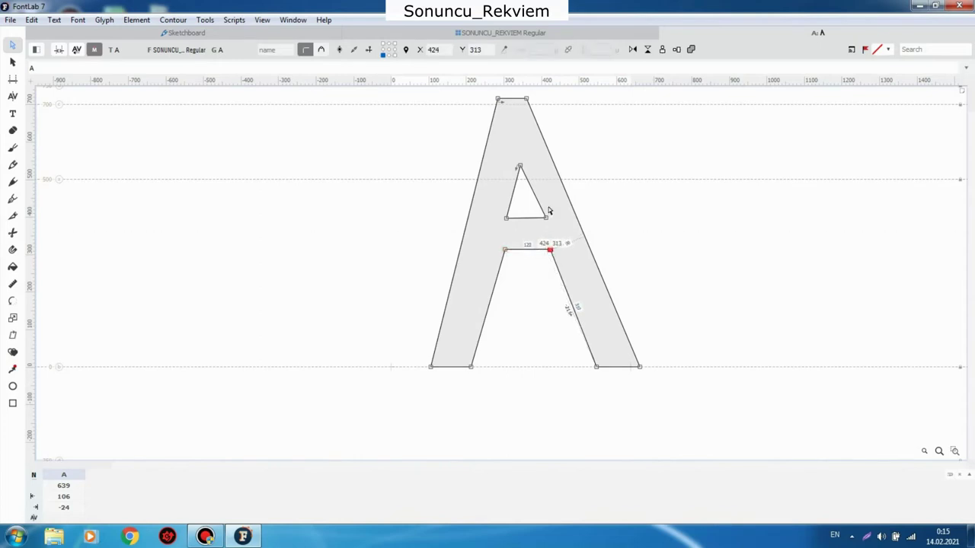
# Step: Move the counter's lower-right node to 400, 396 and the outer contour's top-left node to 309, 716, and check the A in the font overview
pyautogui.moveTo(545, 218); pyautogui.dragTo(541, 219)
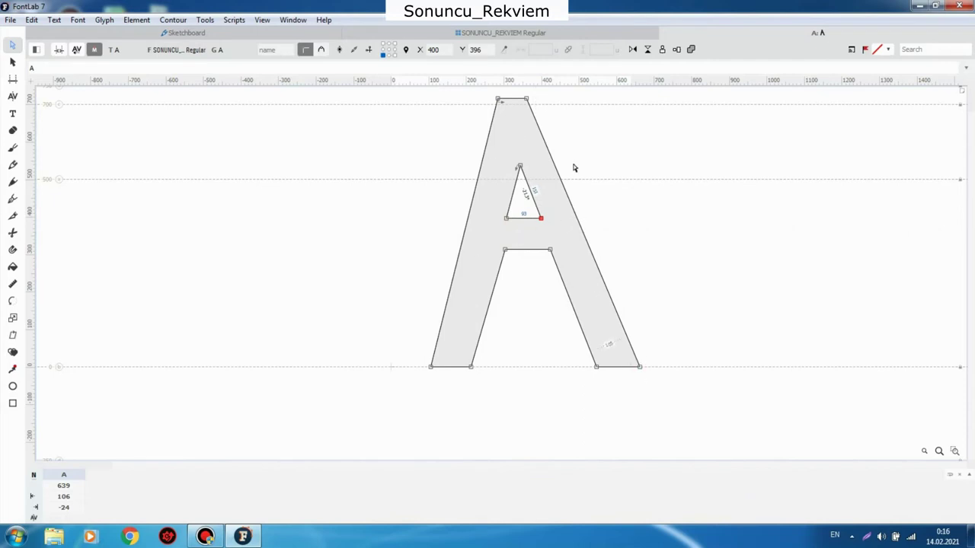
pyautogui.moveTo(500, 100); pyautogui.dragTo(508, 106)
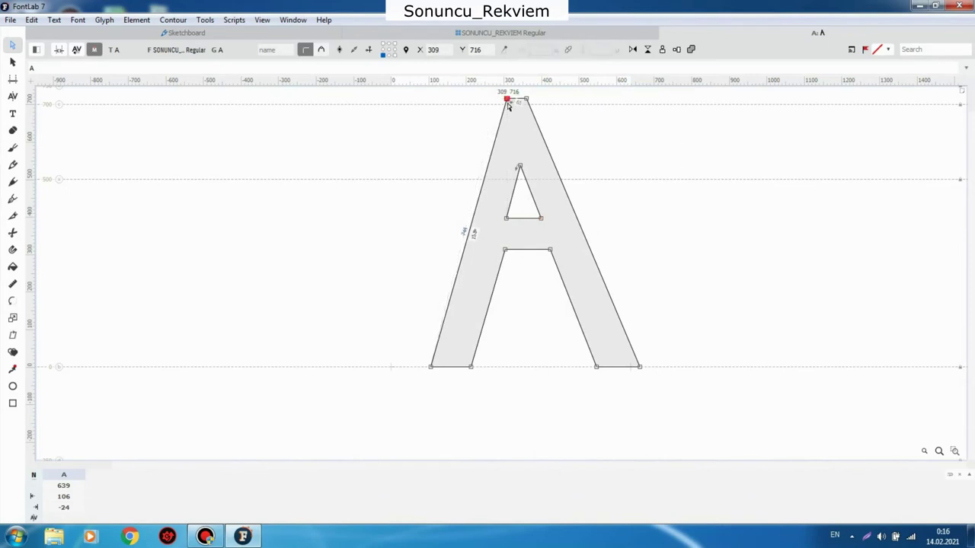
pyautogui.click(533, 33)
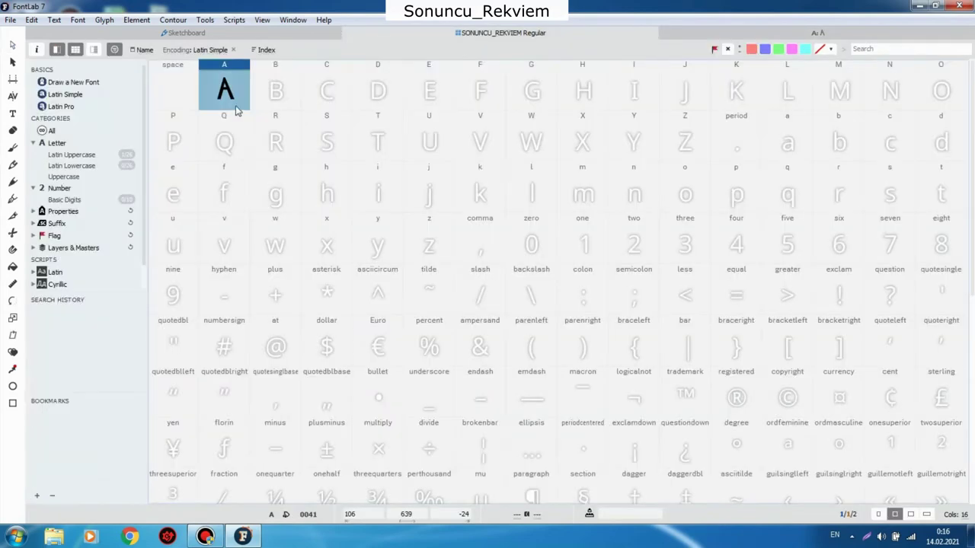
# Step: Lower the A's crossbar by moving both nodes of its lower edge and the counter's two bottom nodes down, the right counter node to 408, 378
pyautogui.click(721, 34)
pyautogui.moveTo(509, 257); pyautogui.dragTo(553, 258)
pyautogui.moveTo(506, 219); pyautogui.dragTo(546, 229)
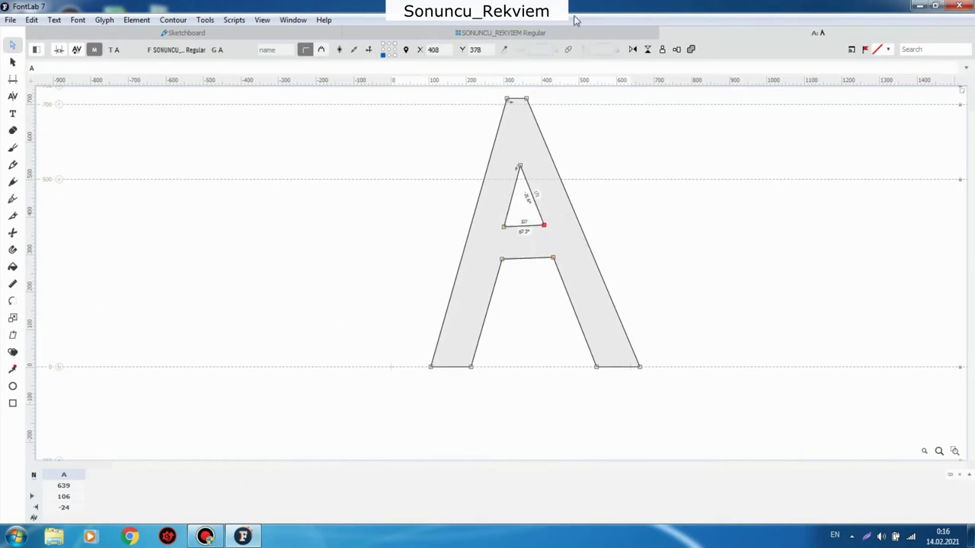
pyautogui.click(541, 34)
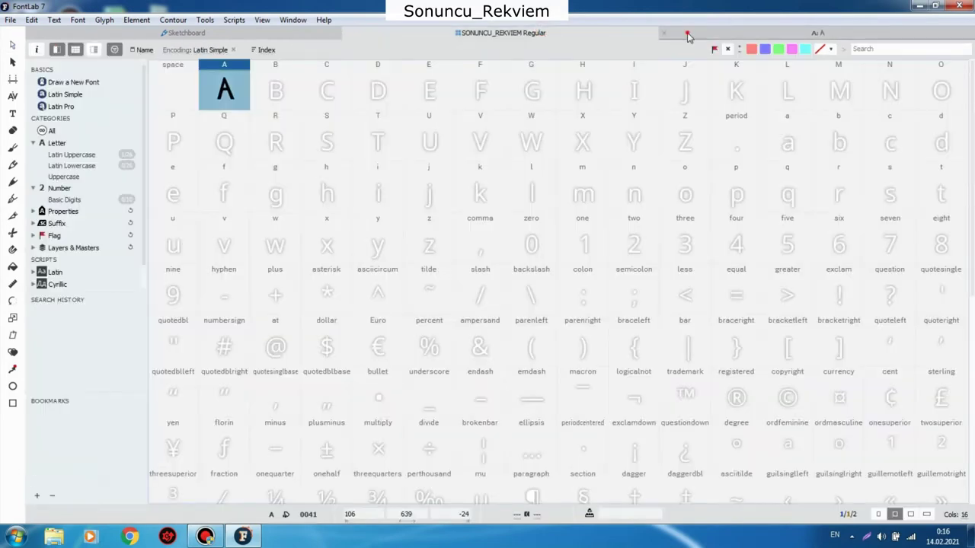
# Step: Narrow the A's right leg by moving its outer baseline node to 653, 0, and return to the font overview
pyautogui.click(687, 33)
pyautogui.moveTo(639, 369); pyautogui.dragTo(636, 369)
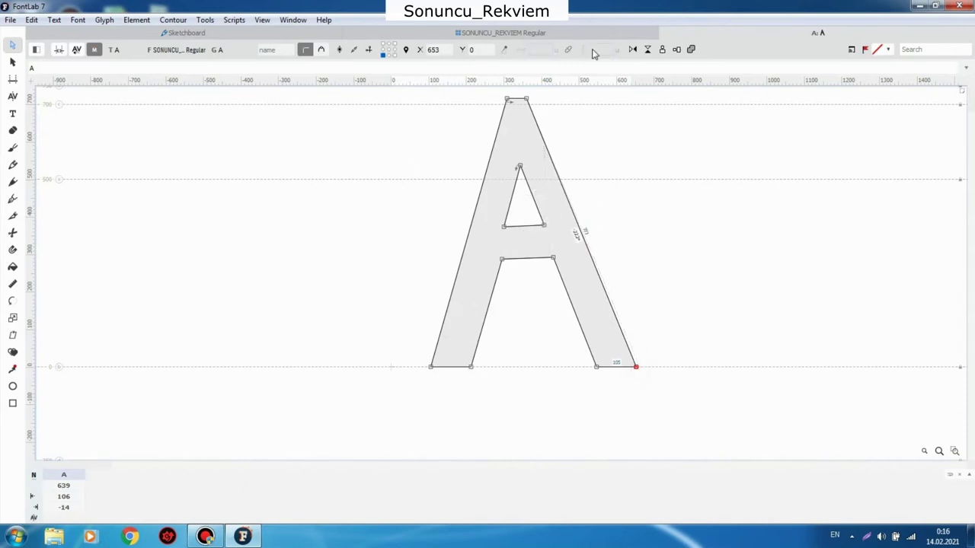
pyautogui.click(557, 30)
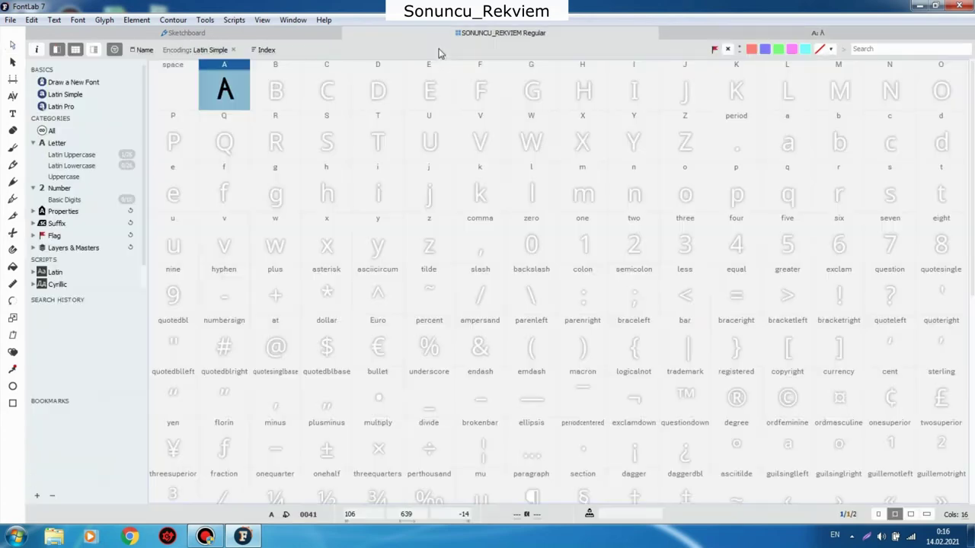
pyautogui.click(12, 20)
# Step: Open the uppercase B glyph and draw a closed six-node slanted L shape, about 668 units wide and 482 high
pyautogui.click(276, 97)
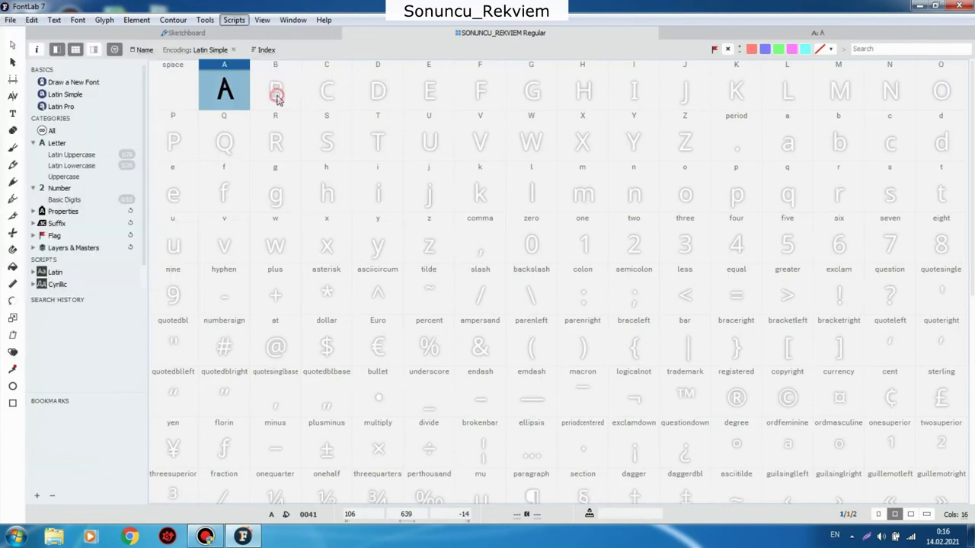
pyautogui.click(276, 97)
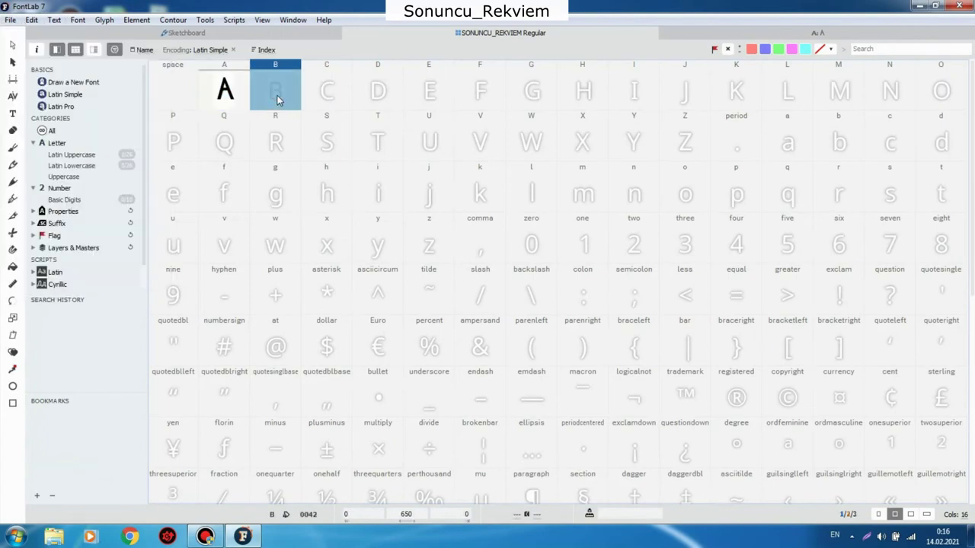
pyautogui.doubleClick(276, 97)
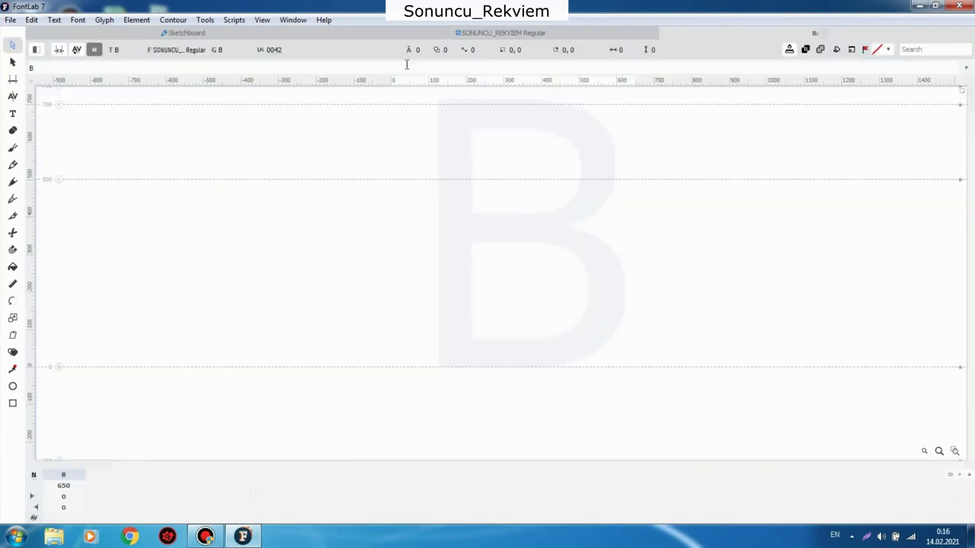
pyautogui.moveTo(495, 108); pyautogui.dragTo(429, 145)
pyautogui.click(13, 183)
pyautogui.click(471, 109)
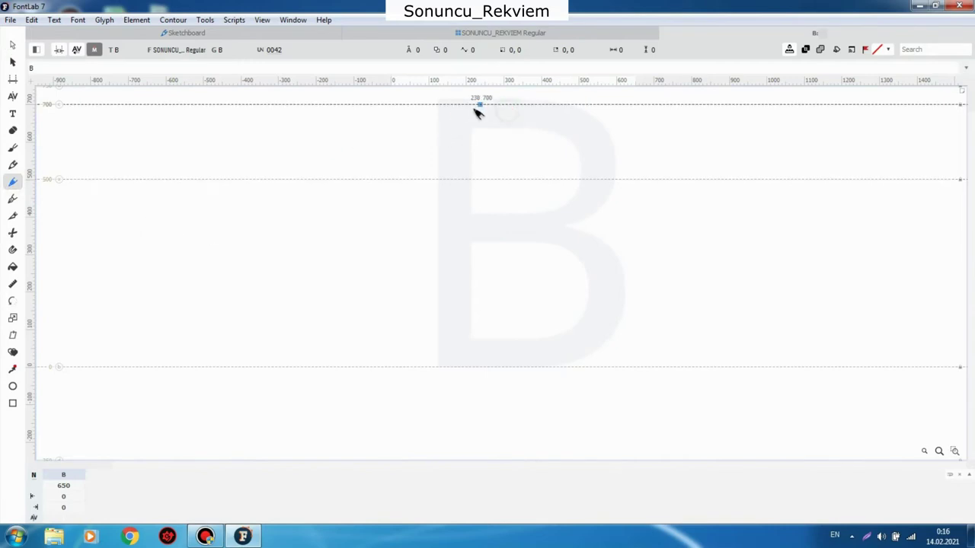
pyautogui.click(374, 288)
pyautogui.click(624, 289)
pyautogui.click(596, 252)
pyautogui.click(438, 255)
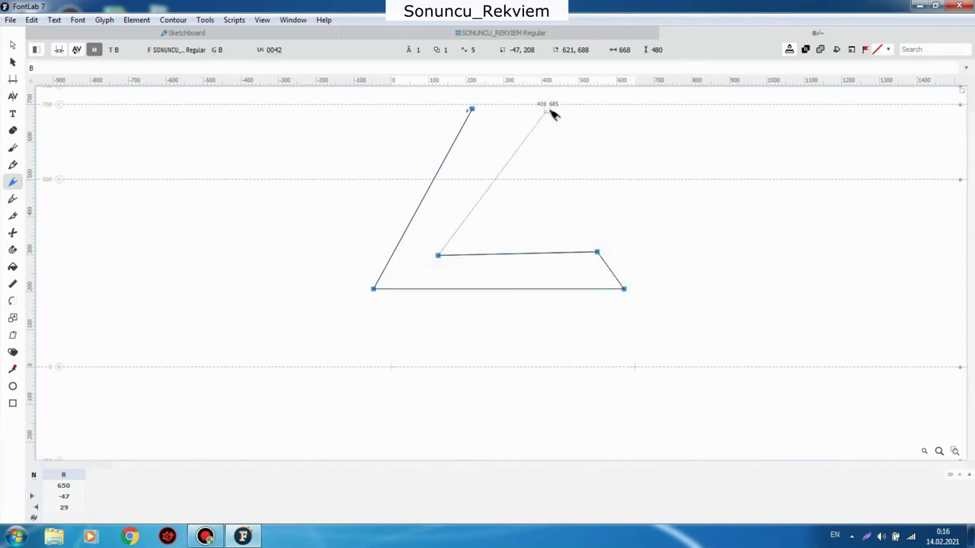
pyautogui.click(547, 109)
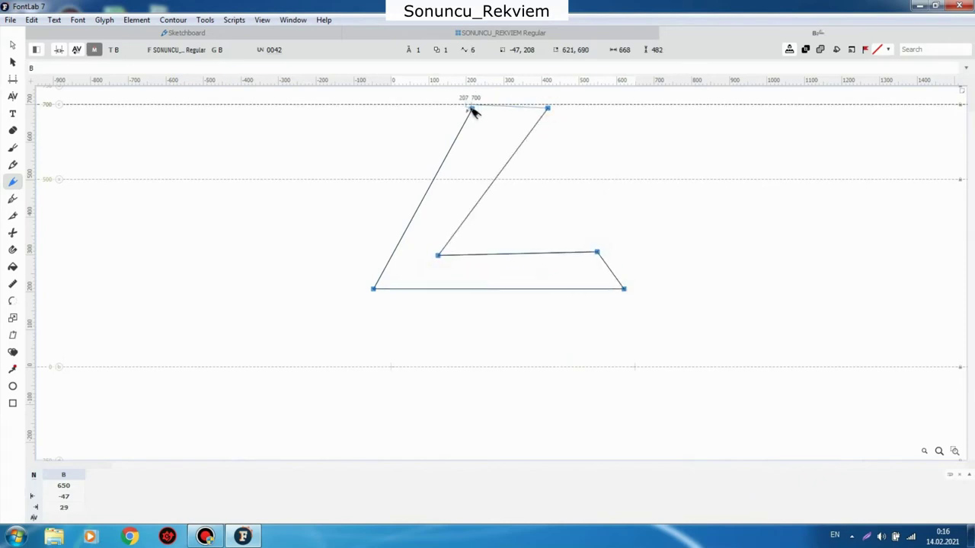
pyautogui.click(471, 110)
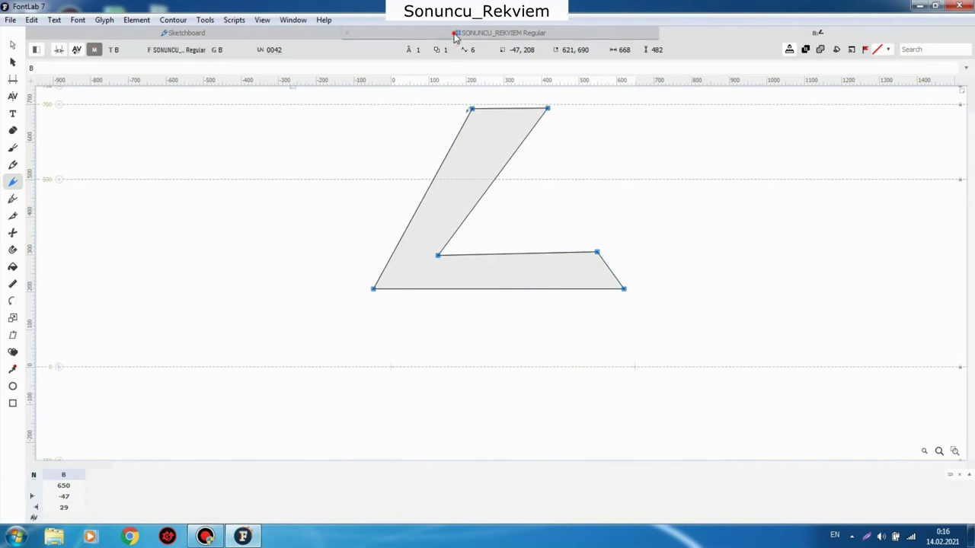
# Step: Open the uppercase C glyph and draw a closed eight-node jagged hook shape, about 548 units wide and 276 high
pyautogui.hotkey('ctrl', 'Tab')
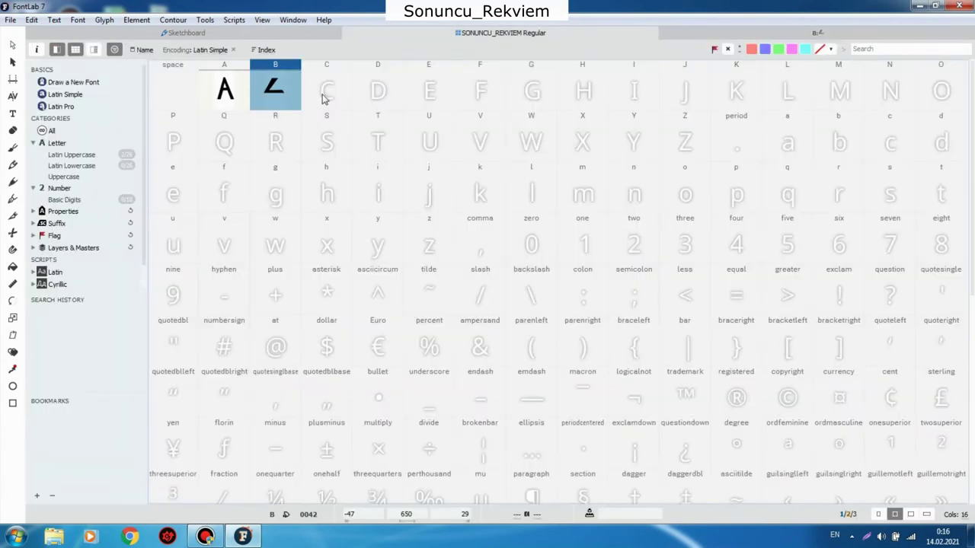
pyautogui.click(323, 97)
pyautogui.doubleClick(336, 91)
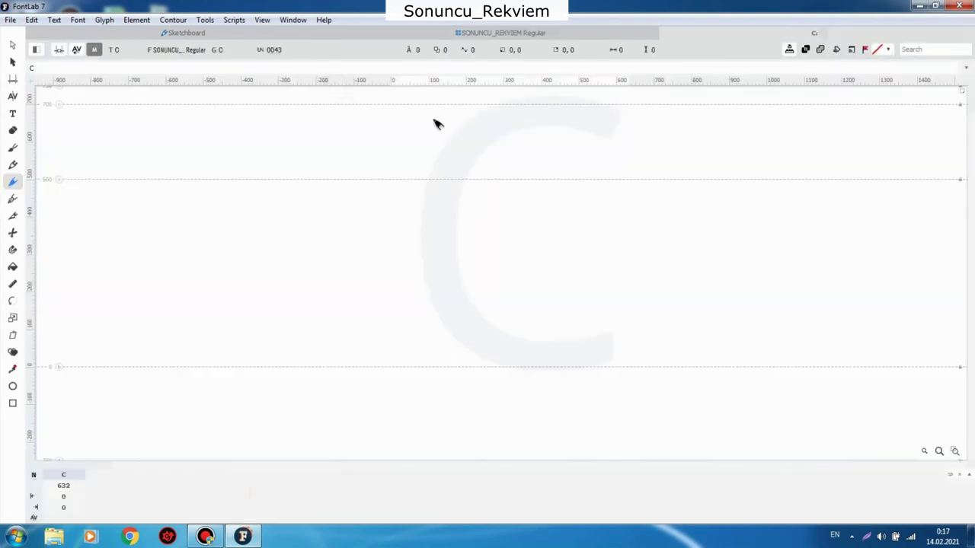
pyautogui.click(486, 165)
pyautogui.click(362, 219)
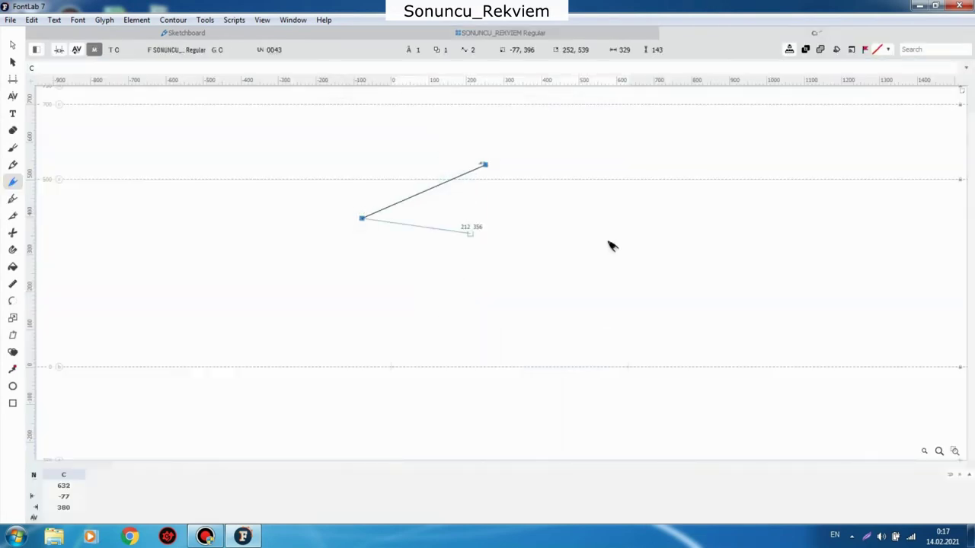
pyautogui.click(567, 154)
pyautogui.click(509, 115)
pyautogui.click(409, 131)
pyautogui.click(524, 137)
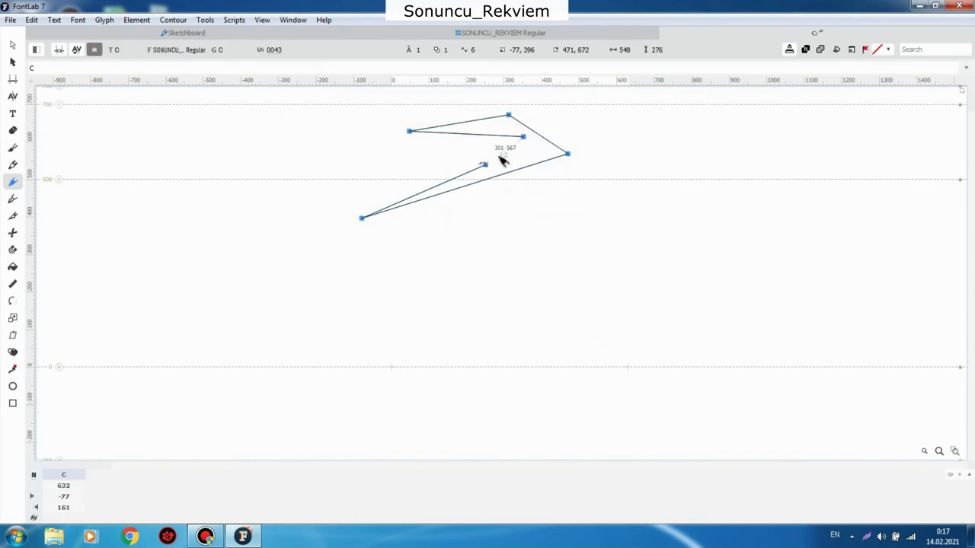
pyautogui.click(527, 154)
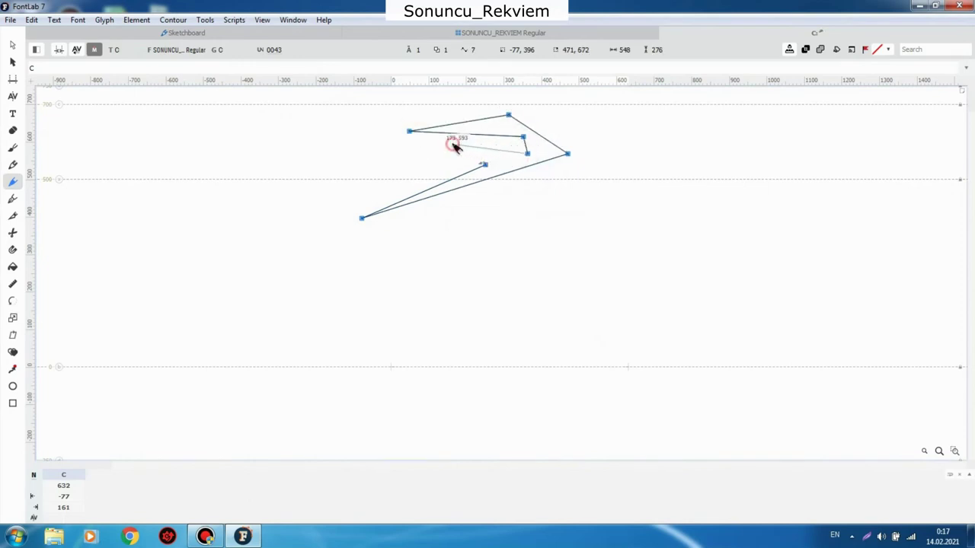
pyautogui.click(452, 144)
pyautogui.click(484, 166)
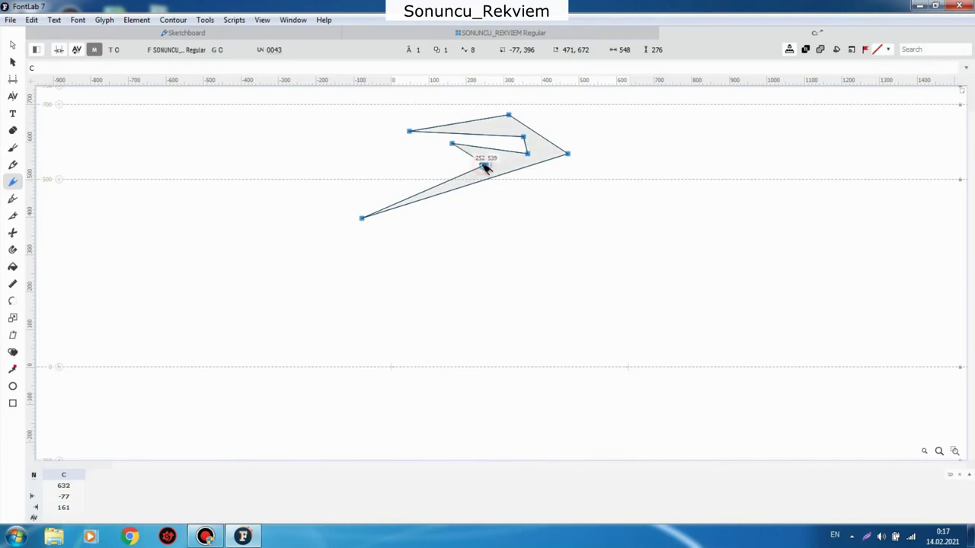
# Step: Draw a closed five-node slanted bar below the hook shape, rising from about 0, 279 to about 574, 552
pyautogui.click(560, 181)
pyautogui.click(392, 262)
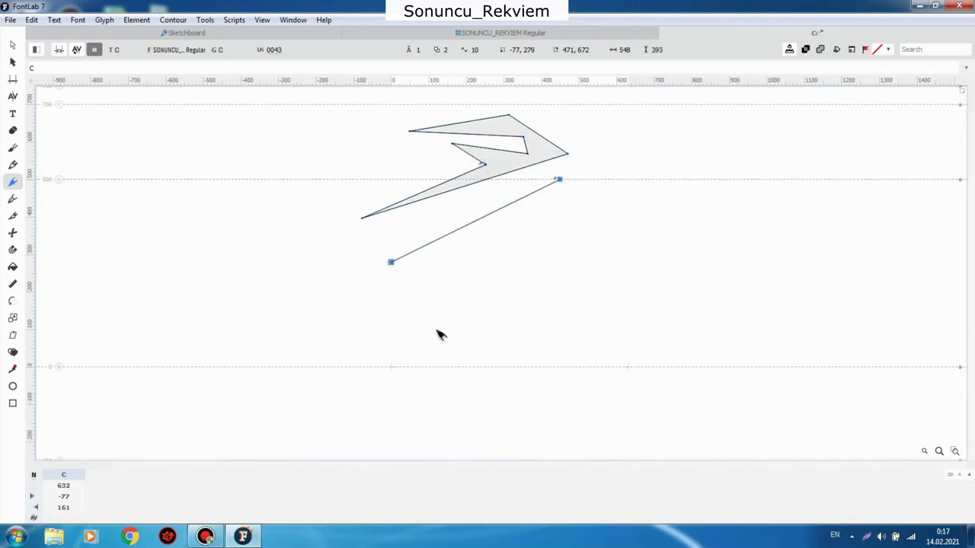
pyautogui.click(423, 301)
pyautogui.click(632, 180)
pyautogui.click(606, 160)
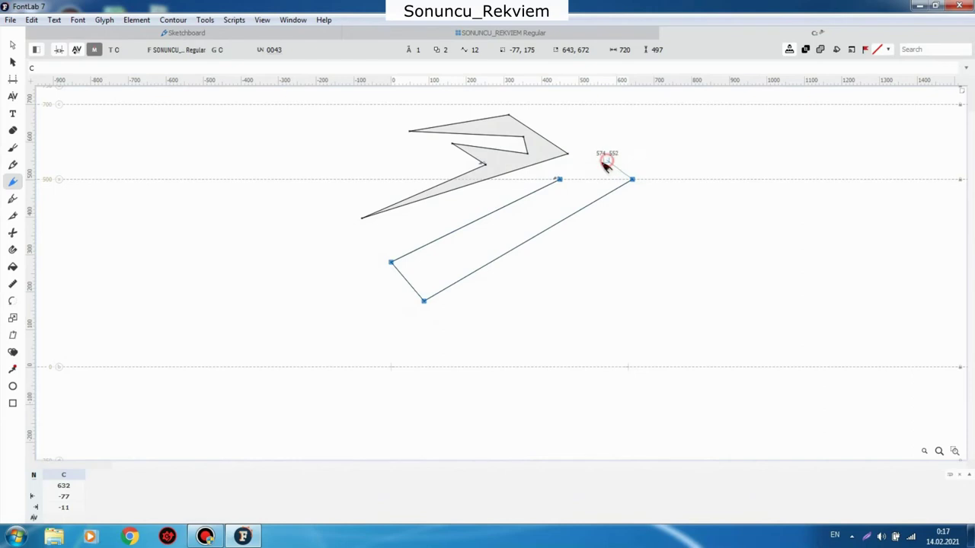
pyautogui.click(560, 182)
# Step: Draw a closed four-node slanted leg below the bar, starting at about 565, 24, and return to the font overview
pyautogui.click(603, 356)
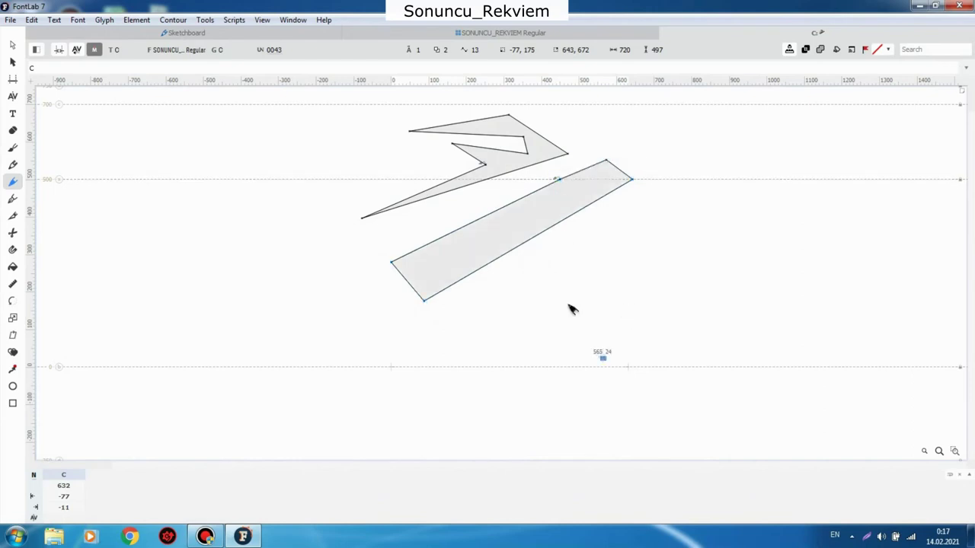
pyautogui.click(537, 257)
pyautogui.click(576, 237)
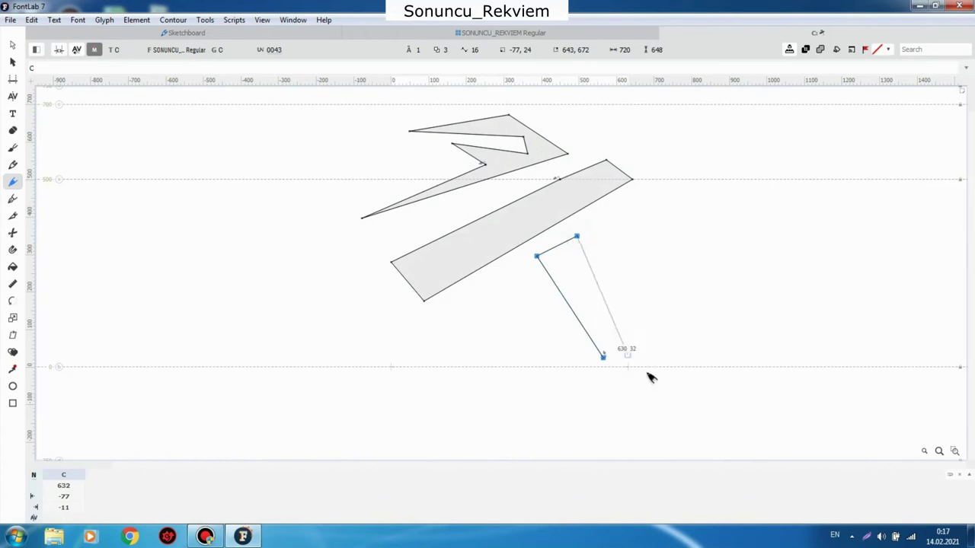
pyautogui.click(649, 347)
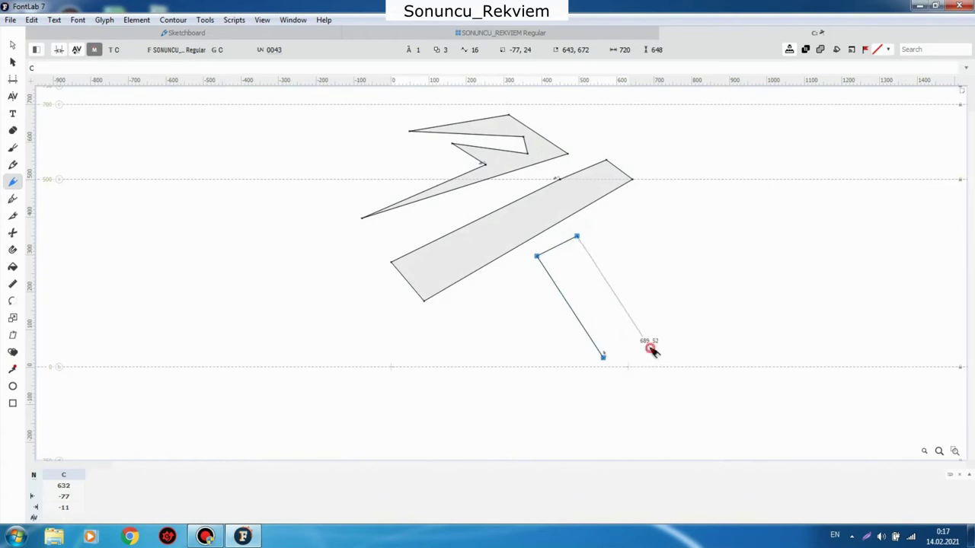
pyautogui.click(604, 355)
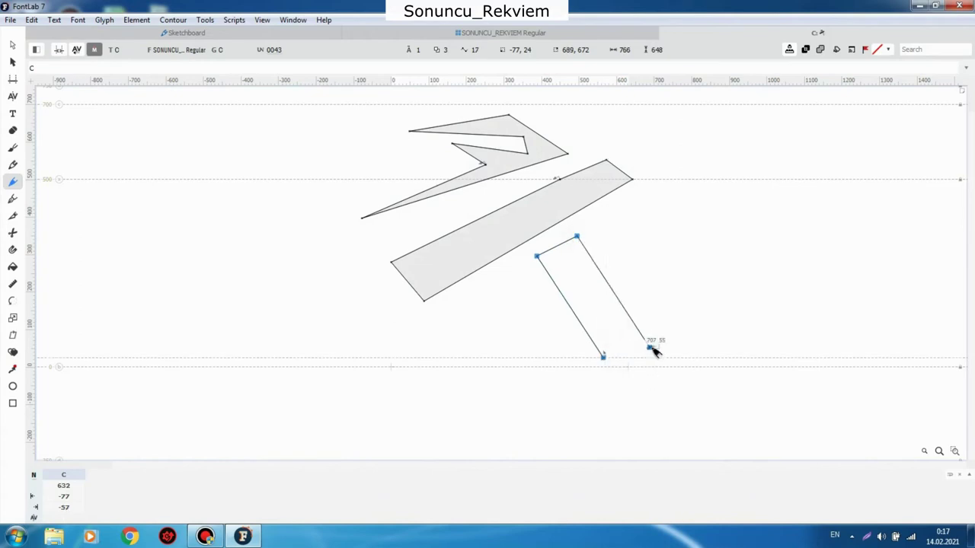
pyautogui.moveTo(648, 347); pyautogui.dragTo(646, 342)
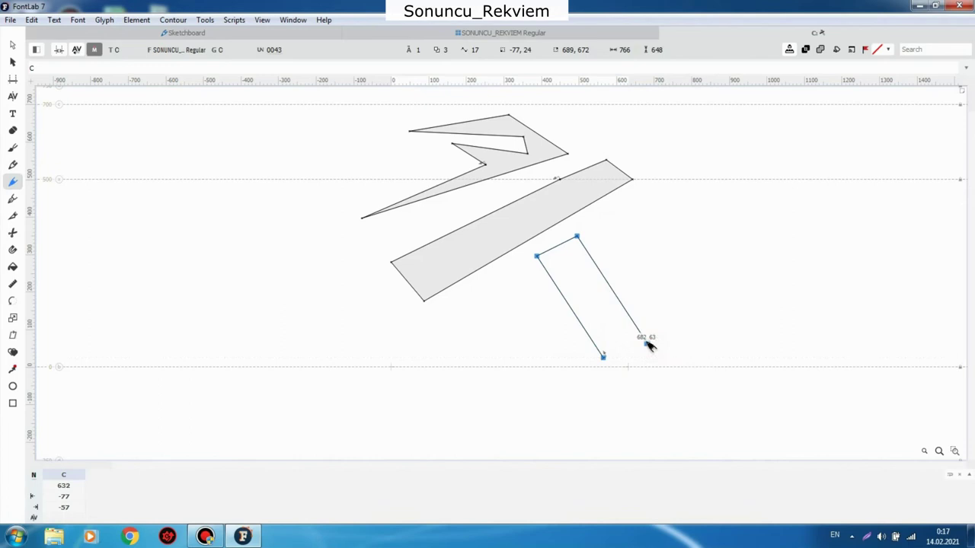
pyautogui.click(604, 356)
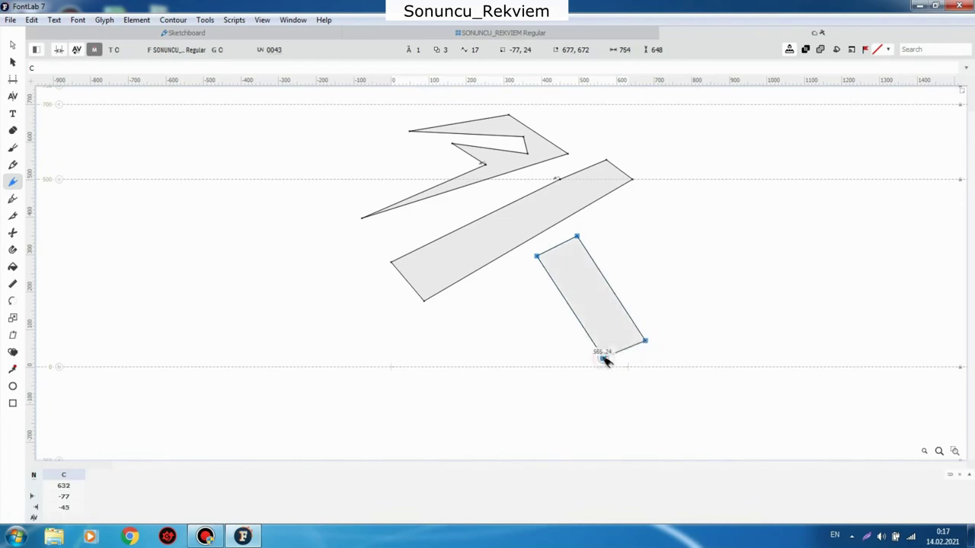
pyautogui.click(595, 36)
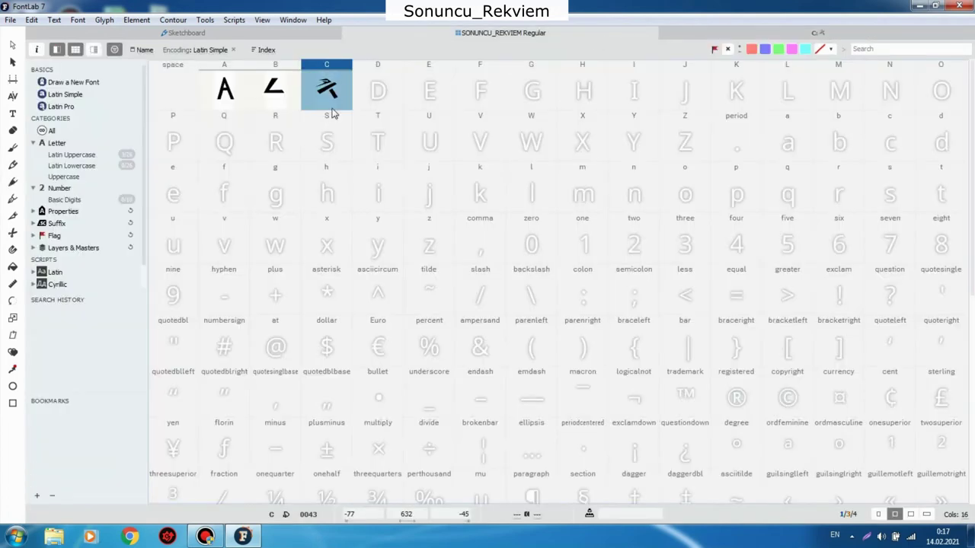
# Step: Export the font's current layer as OpenType TT to the Desktop folder and close FontLab without saving the changes
pyautogui.click(10, 20)
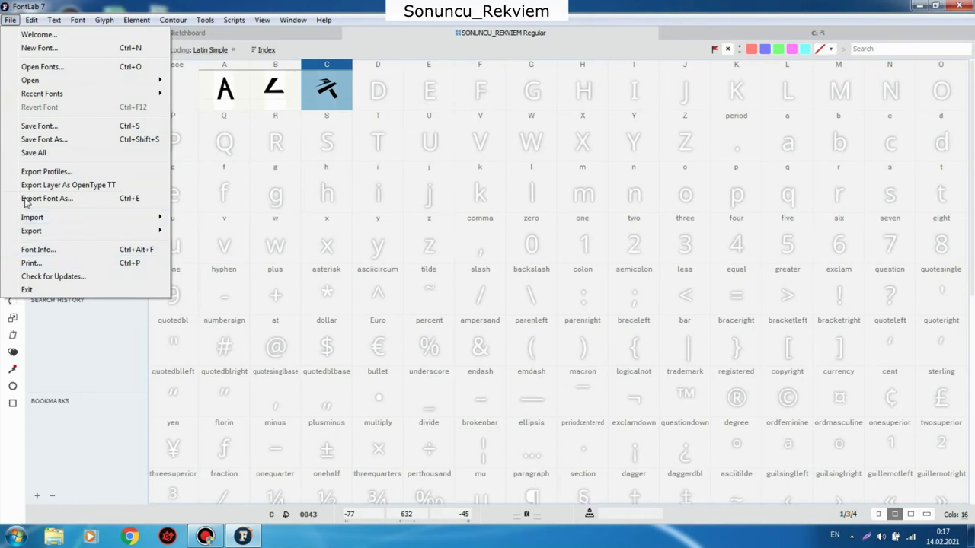
pyautogui.click(56, 198)
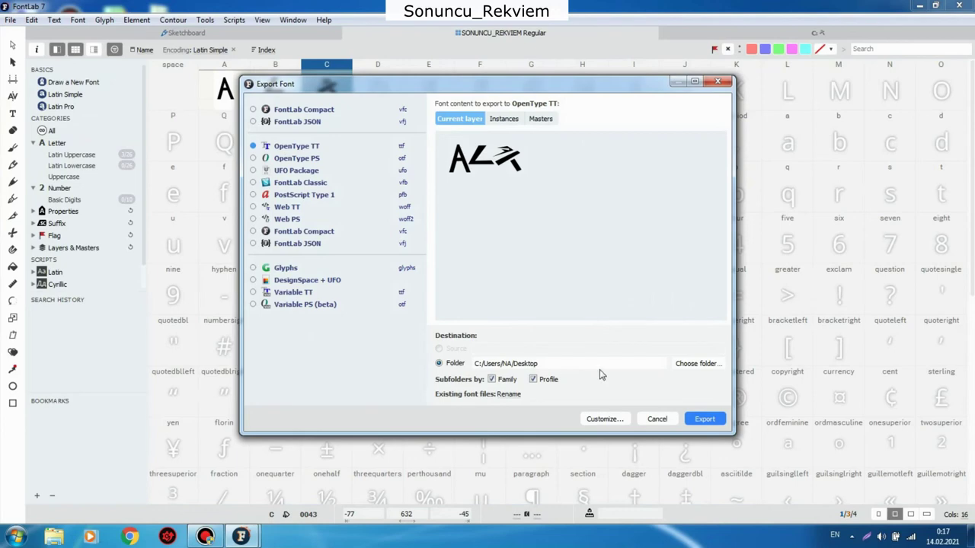
pyautogui.moveTo(534, 363); pyautogui.dragTo(546, 361)
pyautogui.click(706, 420)
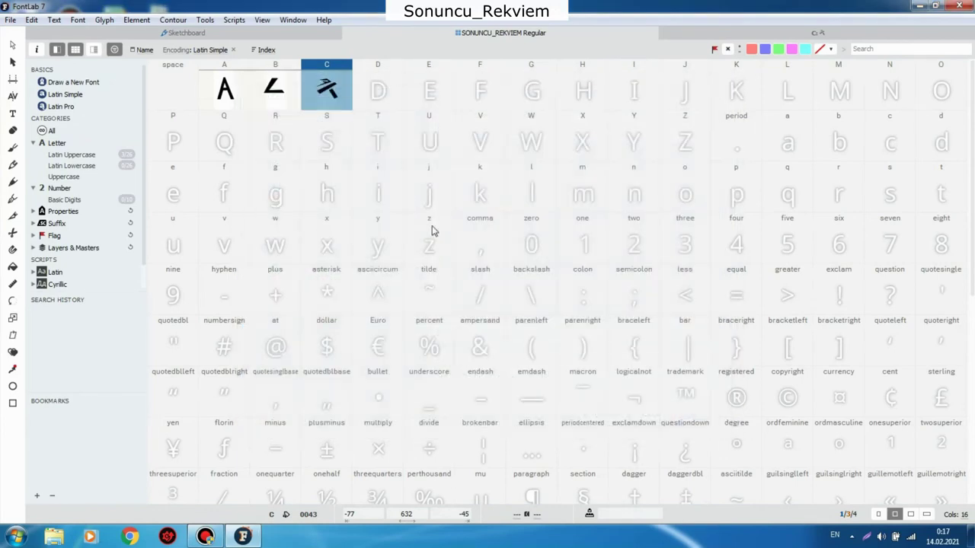
pyautogui.click(601, 335)
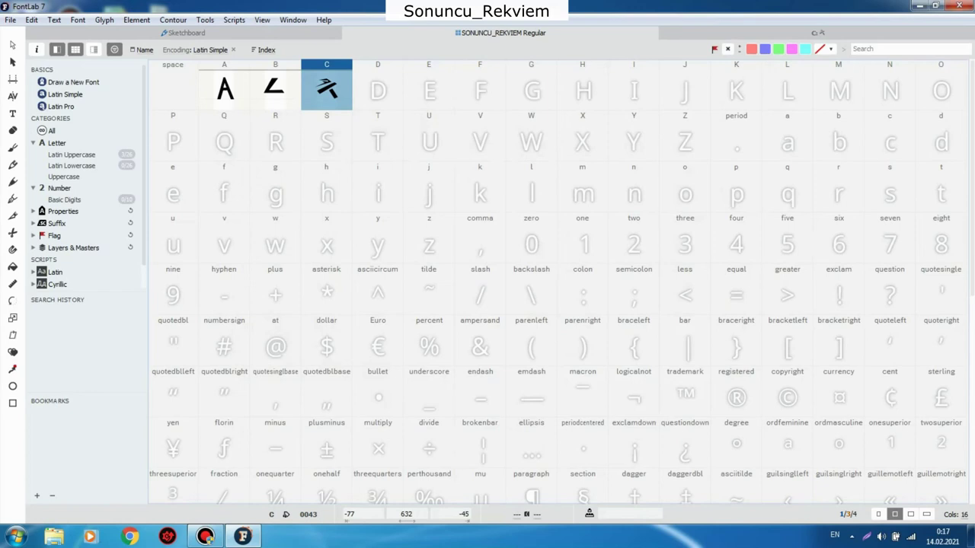
pyautogui.hotkey('ctrl', 'w')
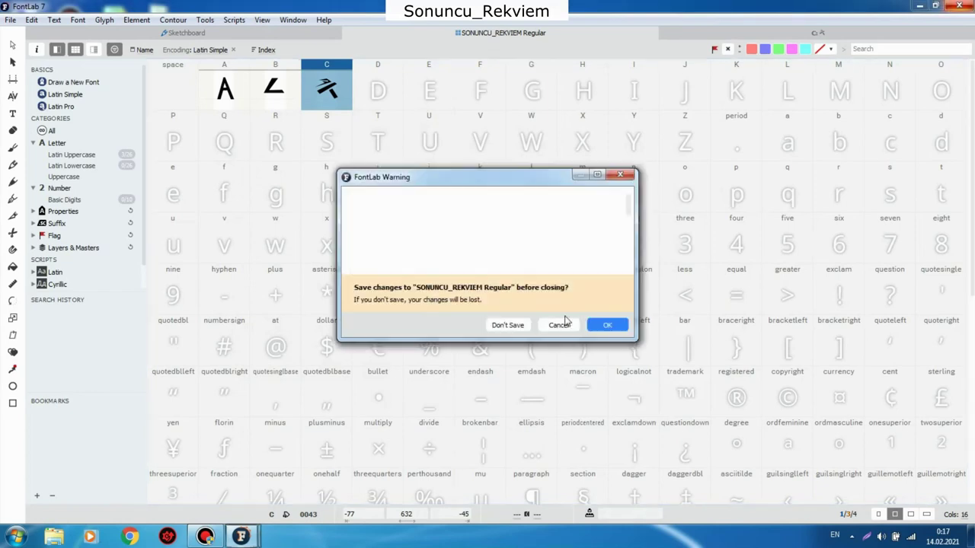
pyautogui.click(506, 326)
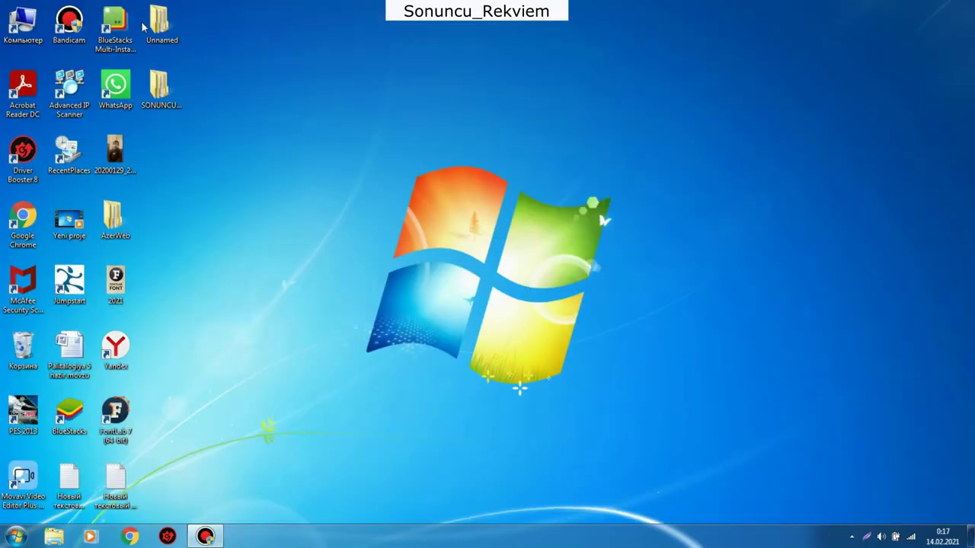
# Step: Open the exported SONUNCU_REKVIEM folder on the desktop and go into its OpenType-TT subfolder
pyautogui.click(164, 90)
pyautogui.doubleClick(164, 107)
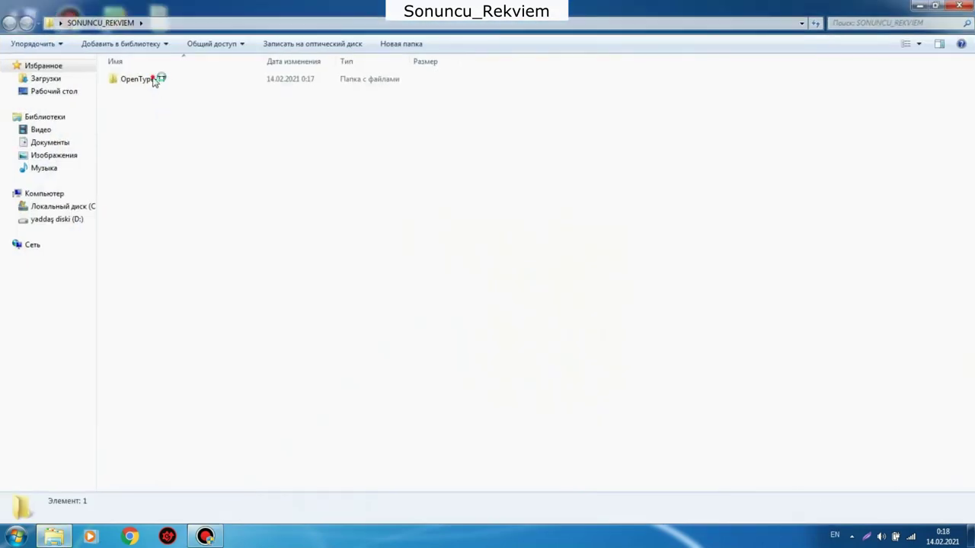
pyautogui.click(153, 81)
pyautogui.doubleClick(153, 82)
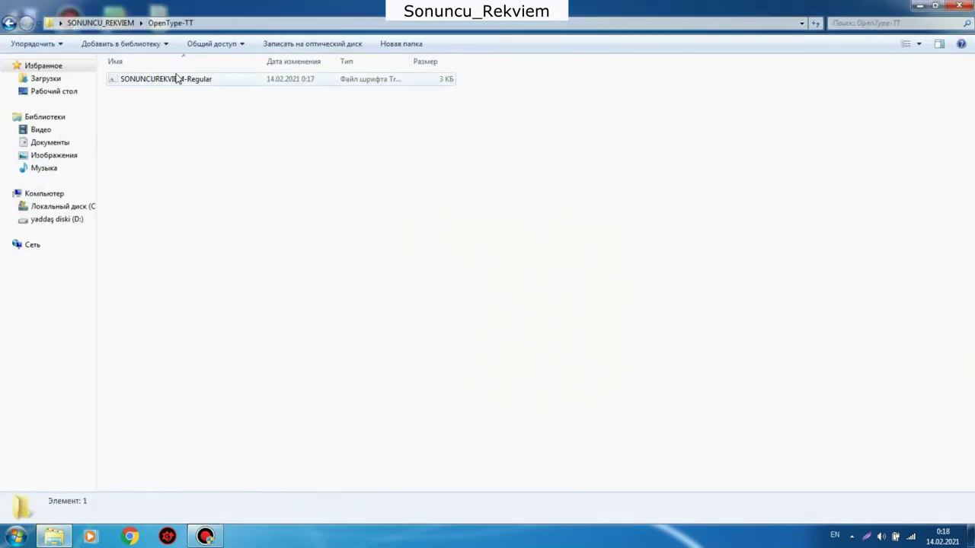
# Step: Preview the SONUNCUREKVIEM-Regular font file to check the custom A, B and C, and close the preview
pyautogui.click(176, 79)
pyautogui.rightClick(174, 73)
pyautogui.click(209, 83)
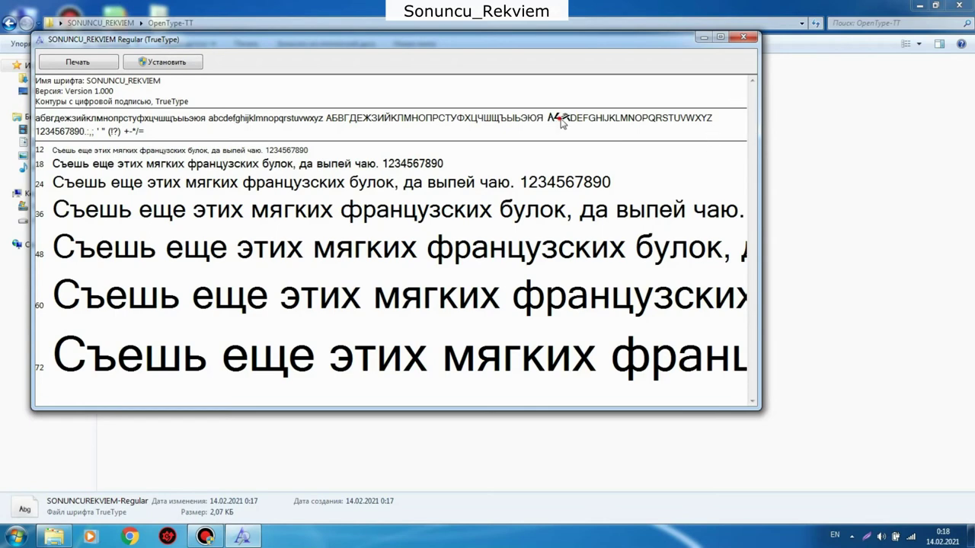
pyautogui.click(743, 37)
# Step: Copy the SONUNCUREKVIEM-Regular font file, paste it into the C:\Windows\Fonts folder to install it, and close the folder window
pyautogui.rightClick(292, 82)
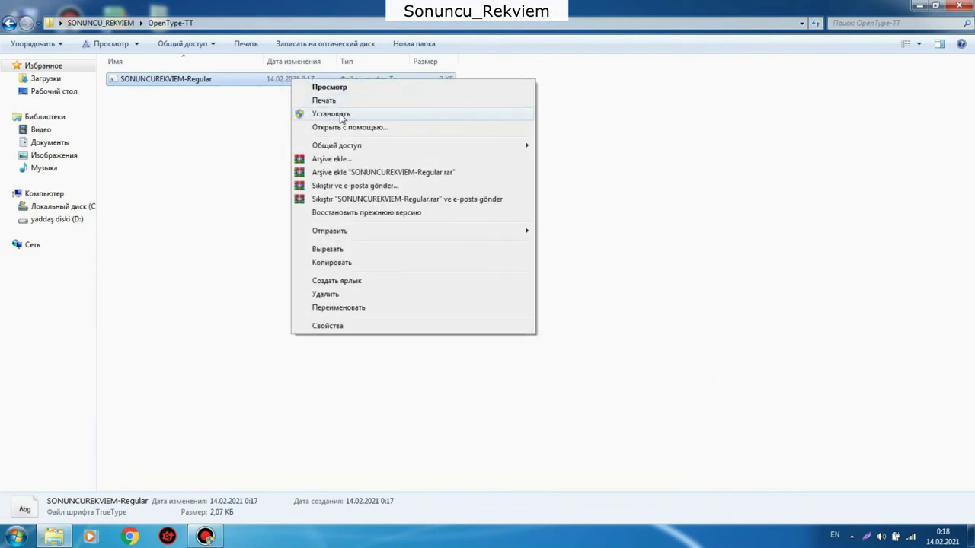
pyautogui.rightClick(187, 79)
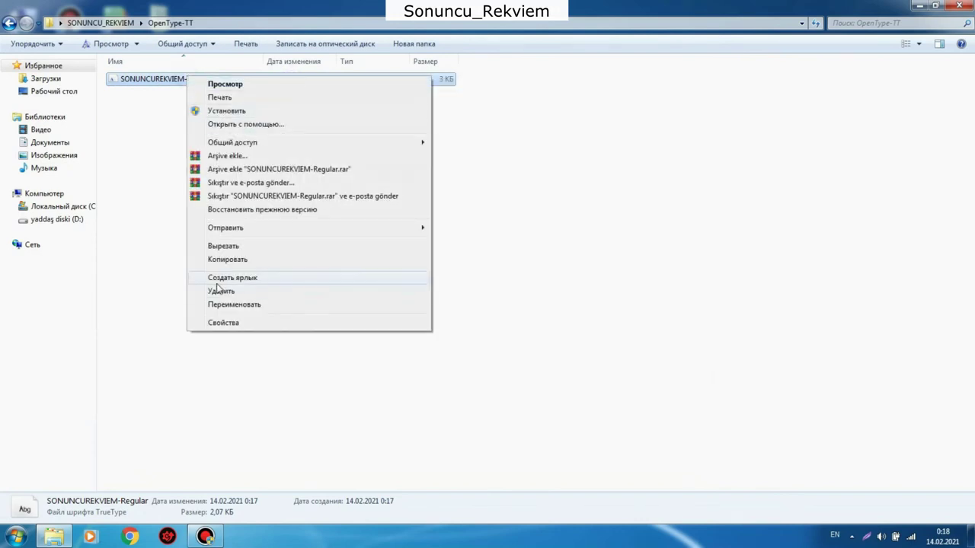
pyautogui.click(224, 259)
pyautogui.click(47, 210)
pyautogui.doubleClick(136, 169)
pyautogui.click(136, 259)
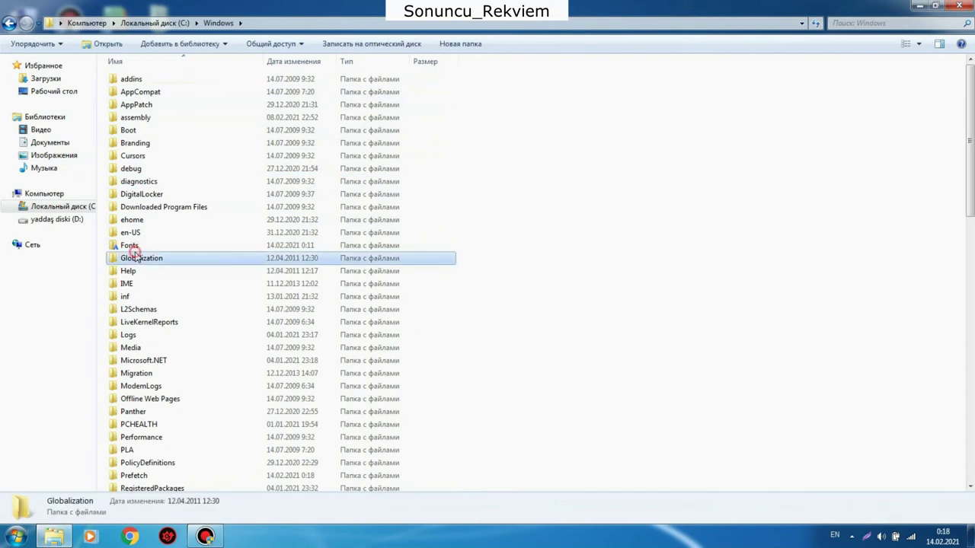
pyautogui.doubleClick(129, 245)
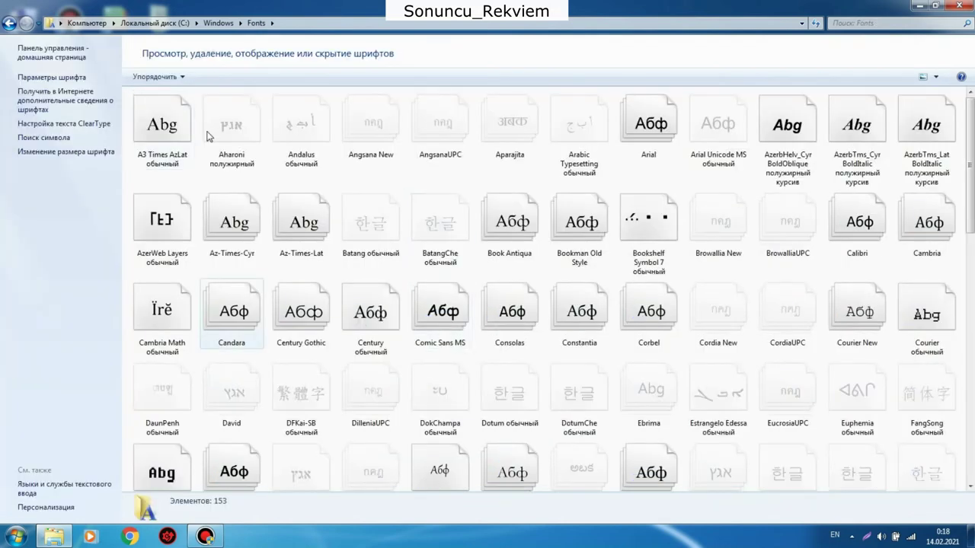
pyautogui.rightClick(128, 181)
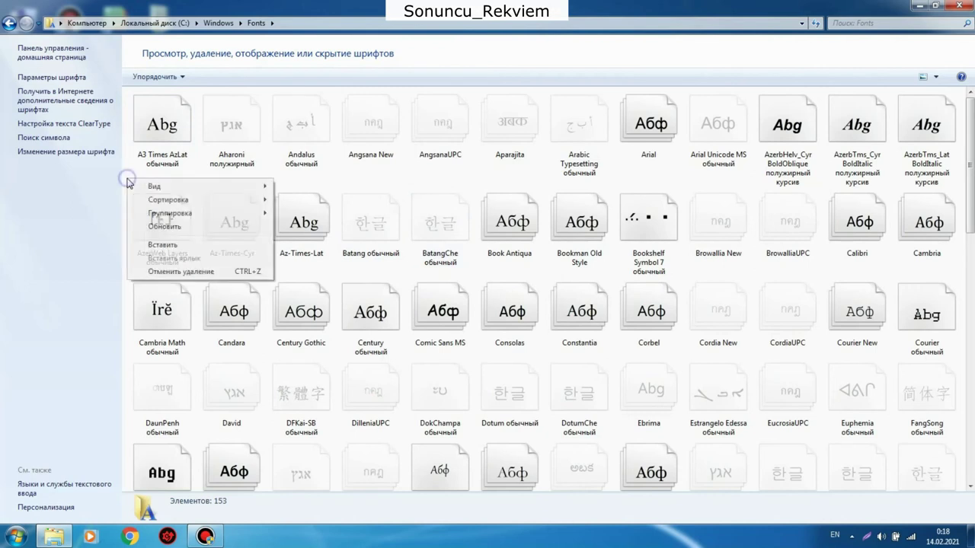
pyautogui.click(162, 244)
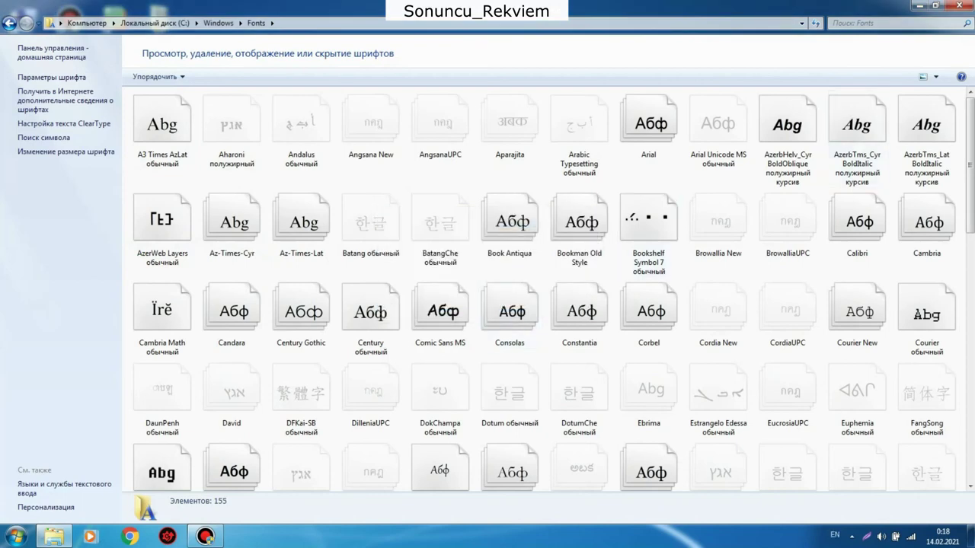
pyautogui.click(968, 6)
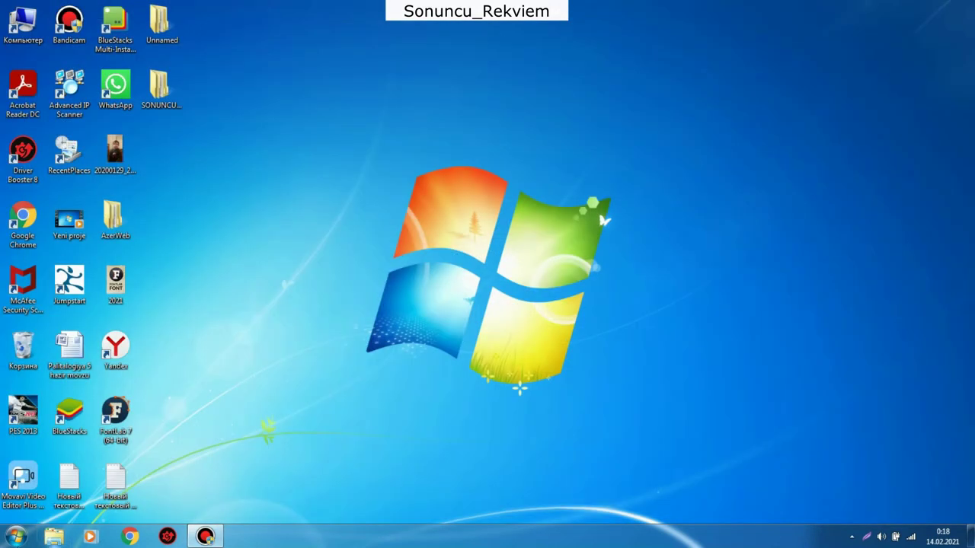
# Step: Start Microsoft Word and set the blank document's font to SONUNCU_REKVIEM
pyautogui.press('super')
pyautogui.click(22, 483)
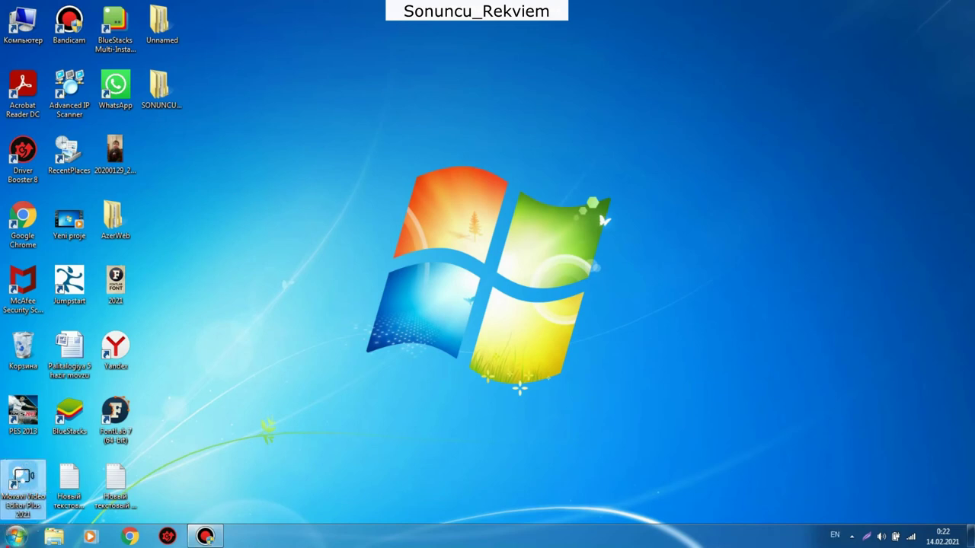
pyautogui.press('super')
pyautogui.click(58, 279)
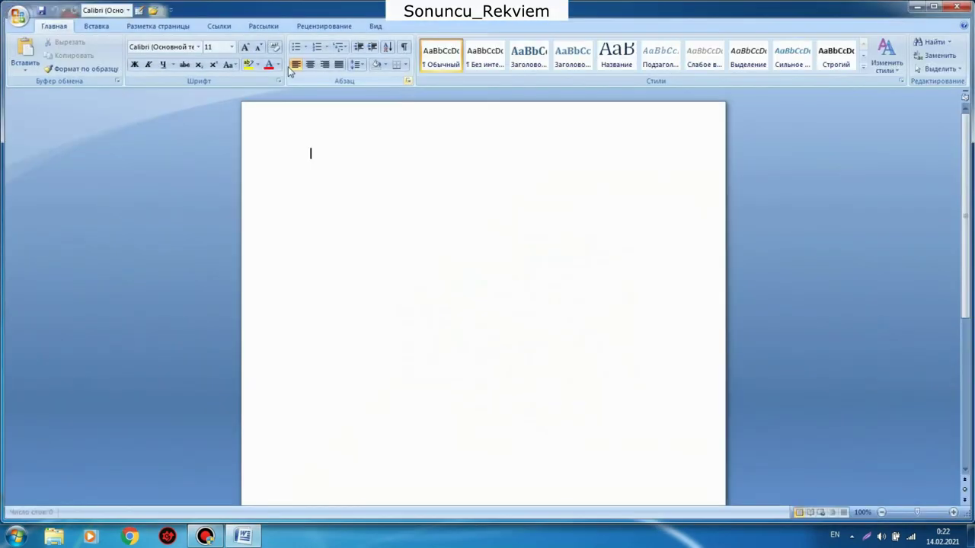
pyautogui.click(200, 47)
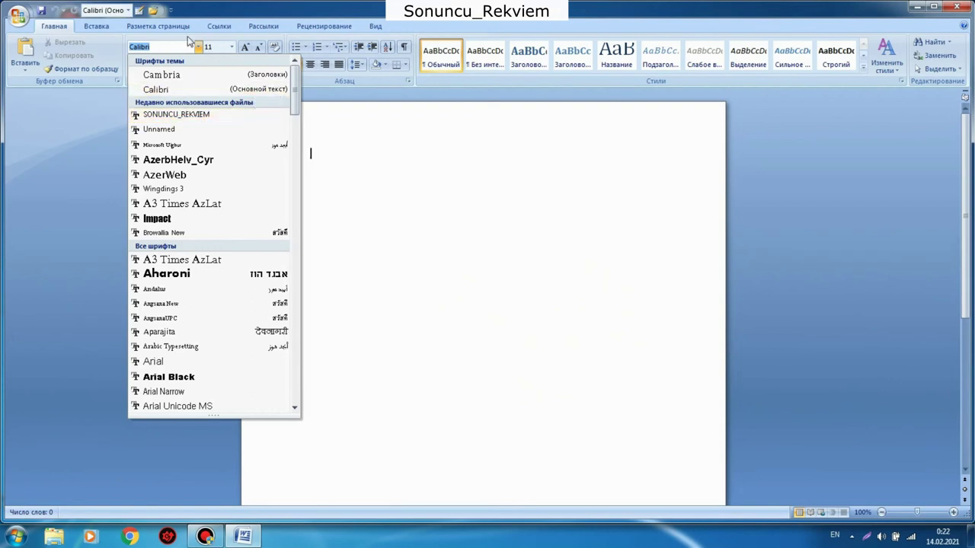
pyautogui.click(202, 114)
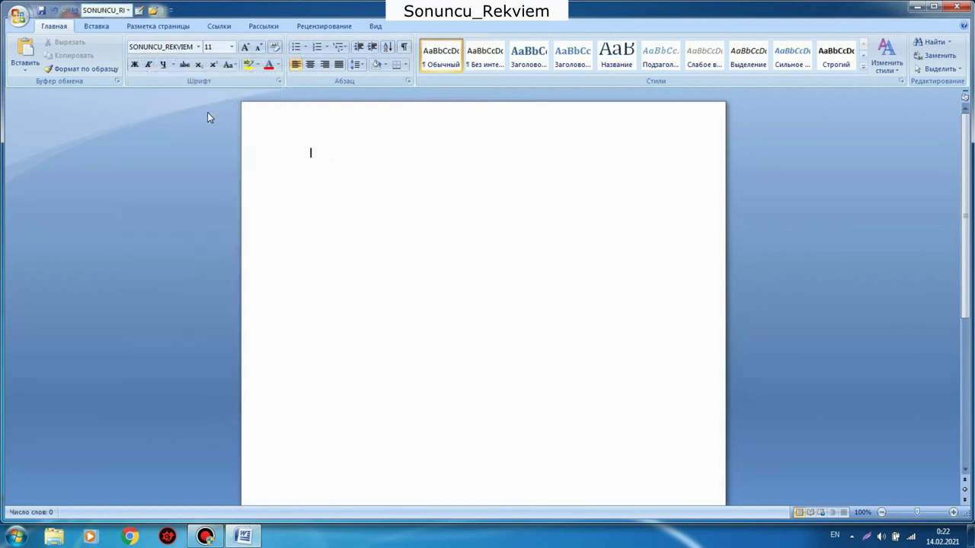
# Step: Set the font size to 26 and enter the sample text AAAAA followed by a run of lowercase a and s characters
pyautogui.click(230, 47)
pyautogui.click(214, 177)
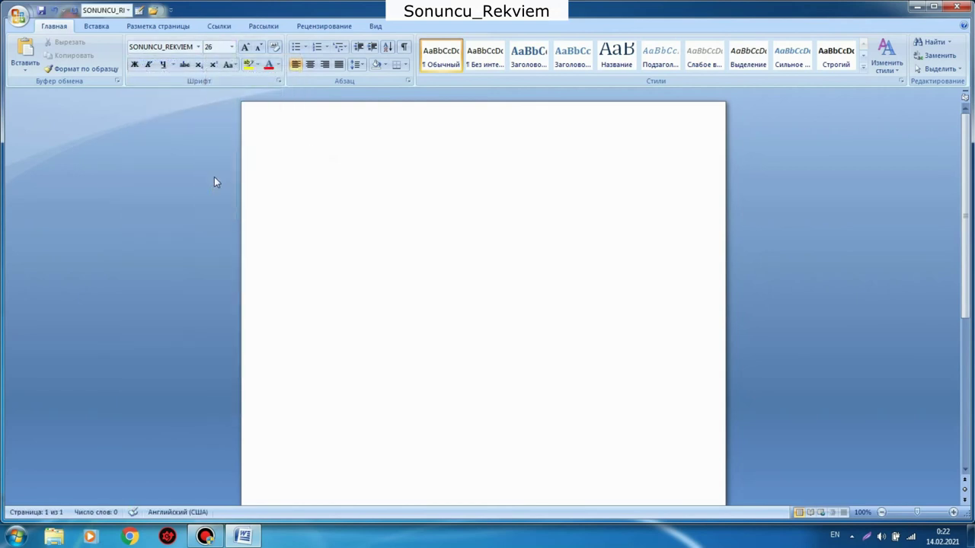
pyautogui.write('AAAAA')
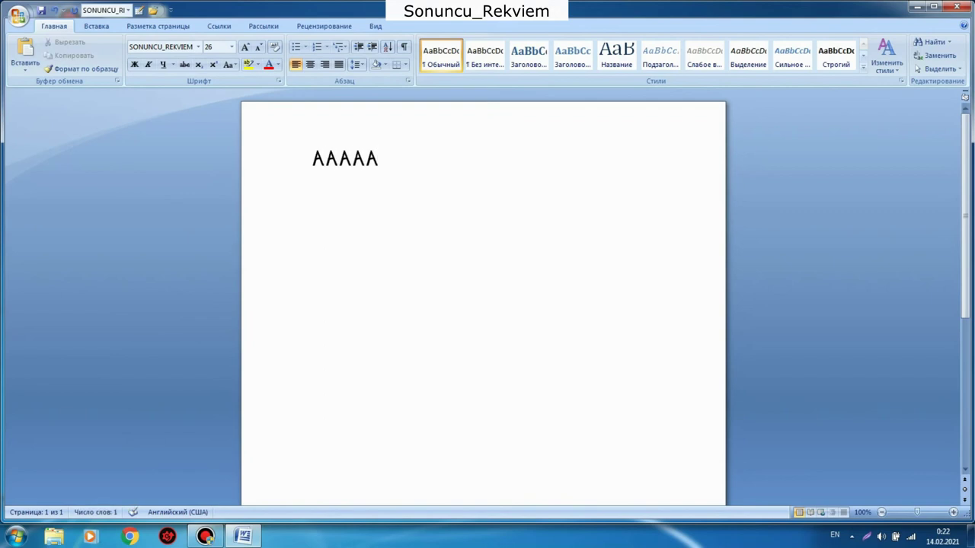
pyautogui.write('aaaaaaaaaaaas')
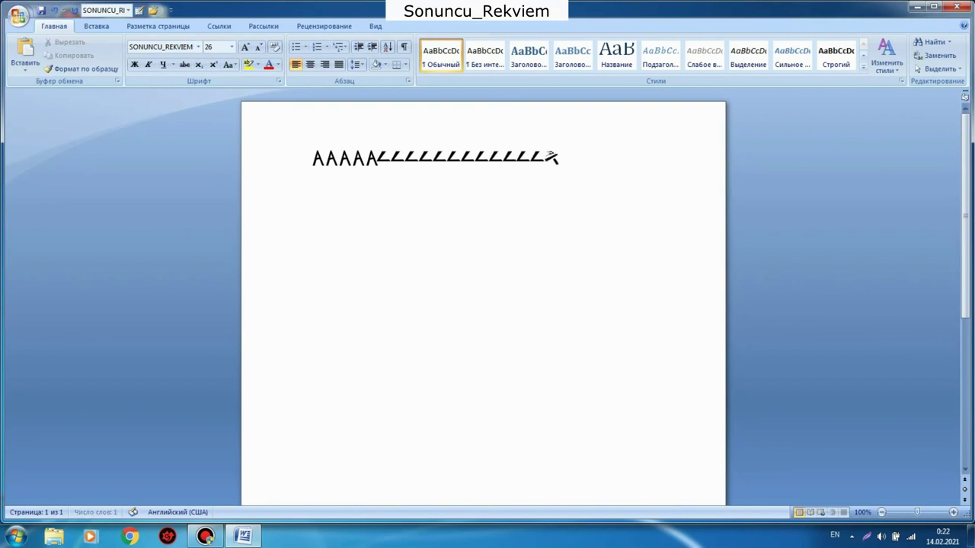
pyautogui.write('sssss')
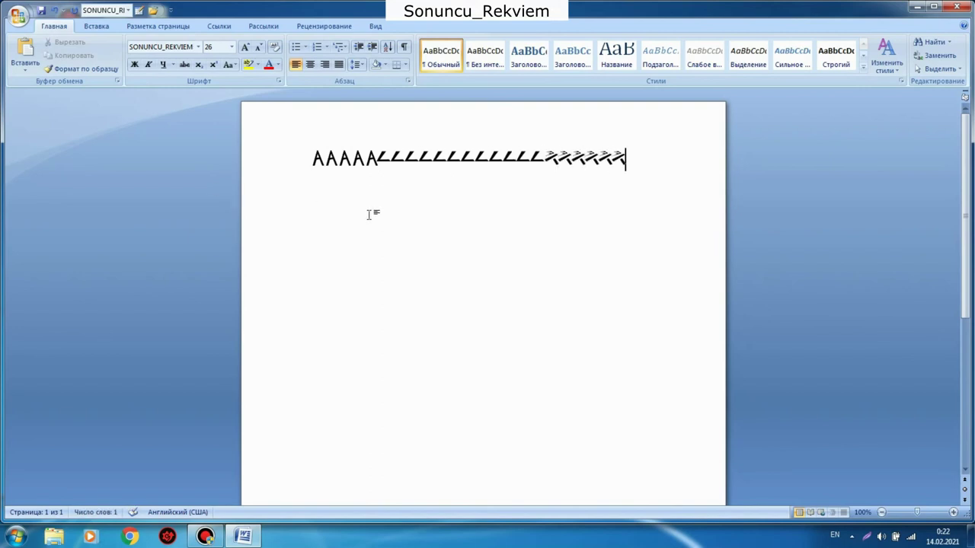
# Step: Select all of the sample text and set its font size to 72
pyautogui.moveTo(626, 158); pyautogui.dragTo(618, 158)
pyautogui.click(573, 191)
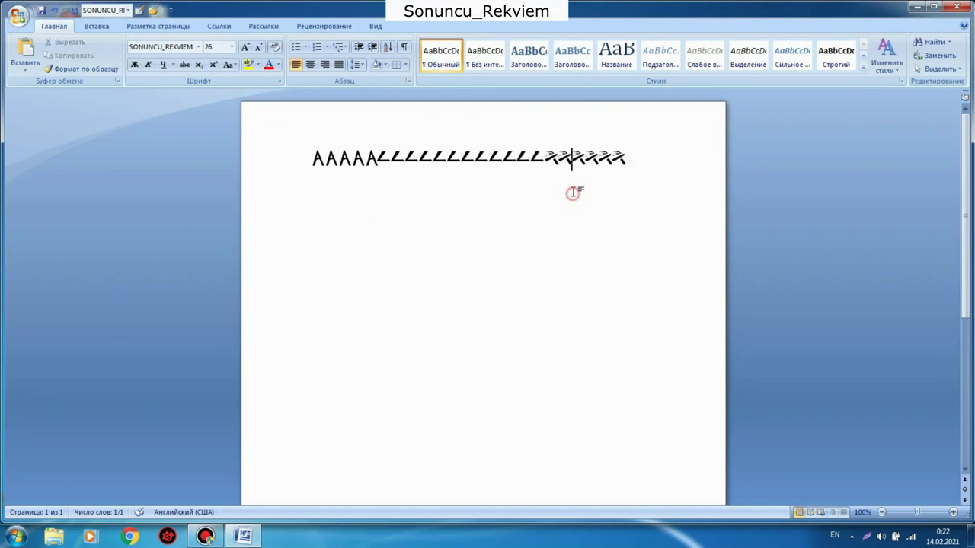
pyautogui.hotkey('ctrl', 'a')
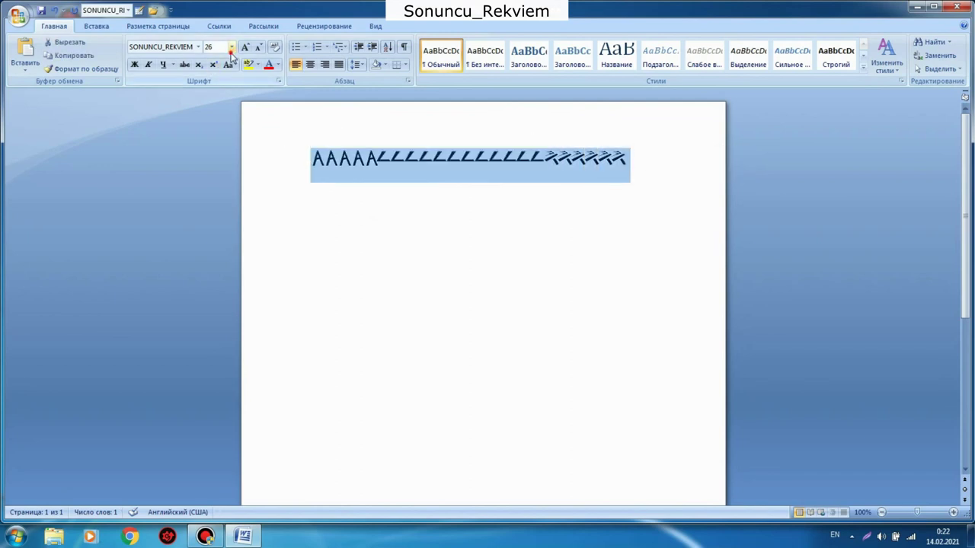
pyautogui.click(232, 46)
pyautogui.click(210, 215)
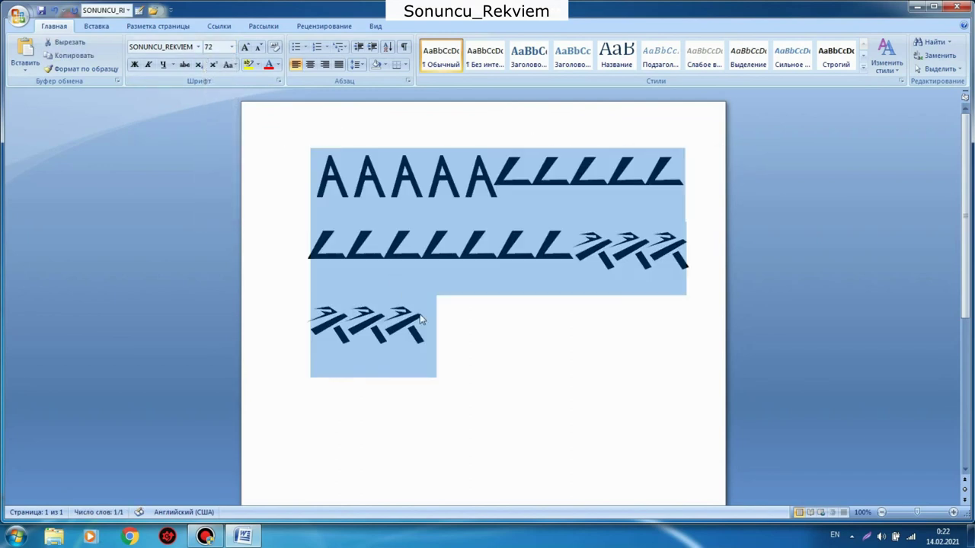
# Step: Replace the sample text from the second A through the end of the second line with NHBGJHFDFDSVDG
pyautogui.click(473, 344)
pyautogui.hotkey('ctrl', 'a')
pyautogui.moveTo(424, 335); pyautogui.dragTo(411, 336)
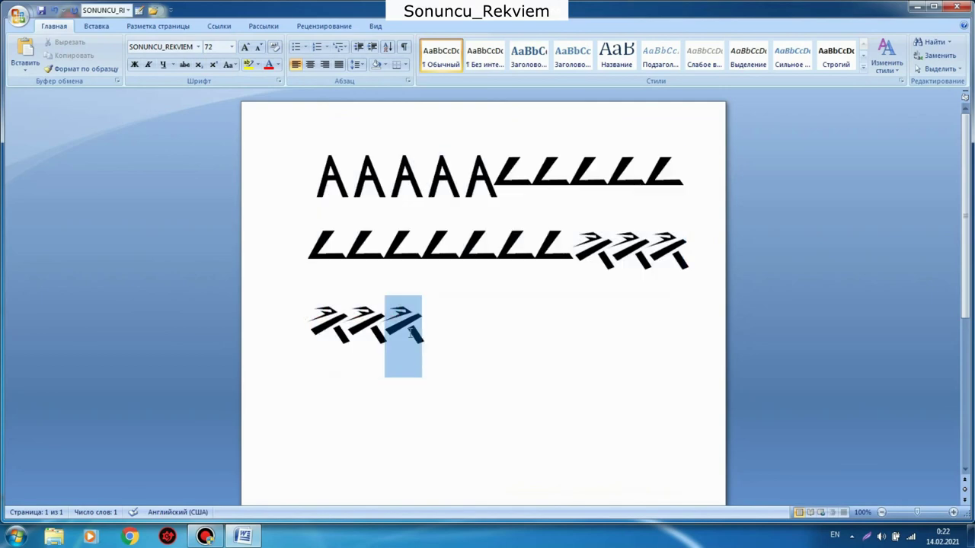
pyautogui.click(369, 329)
pyautogui.hotkey('shift', 'Home')
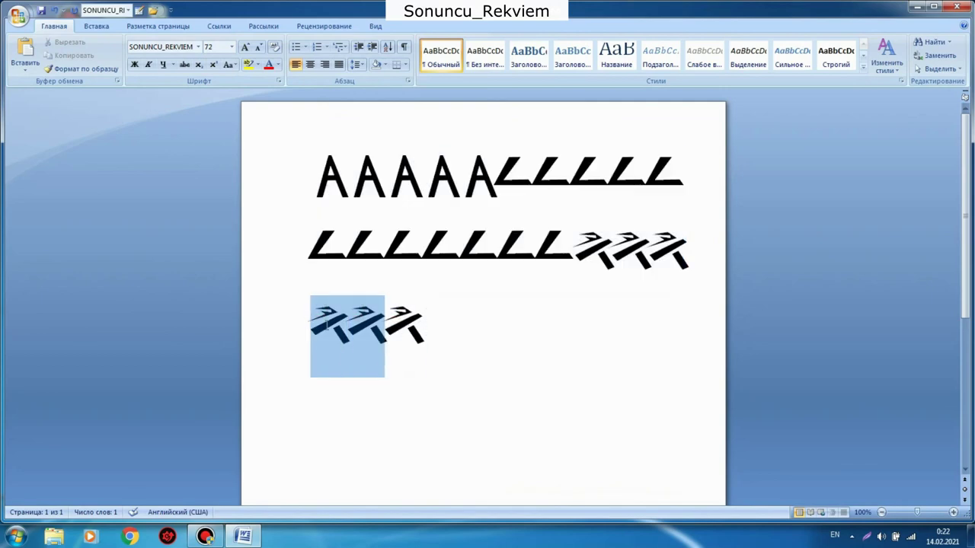
pyautogui.moveTo(385, 329); pyautogui.dragTo(442, 338)
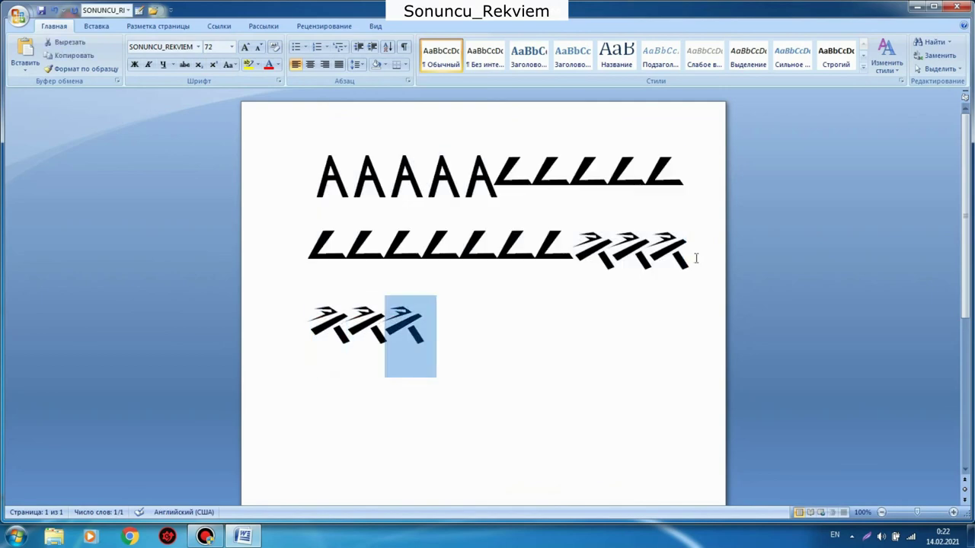
pyautogui.moveTo(691, 257); pyautogui.dragTo(346, 179)
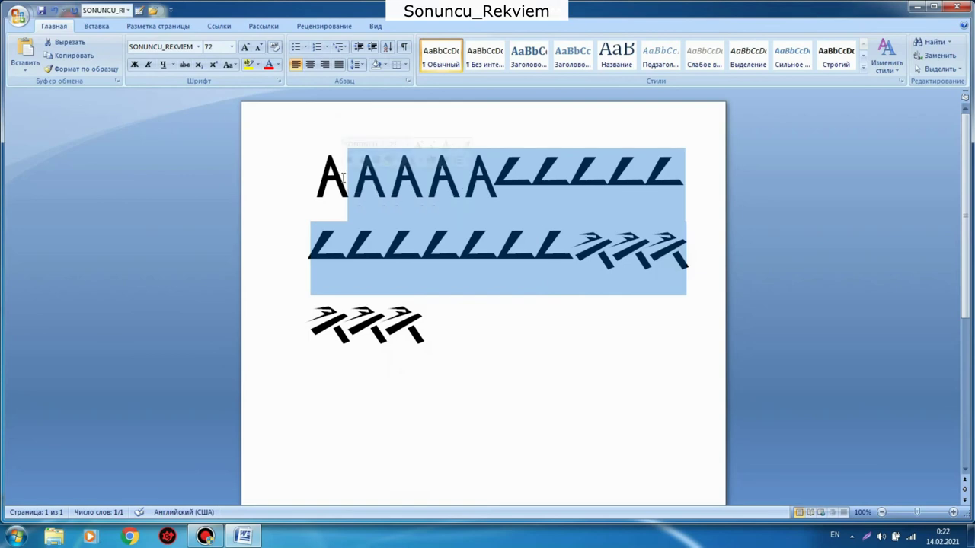
pyautogui.write('NHBGJHFDFDSVDG')
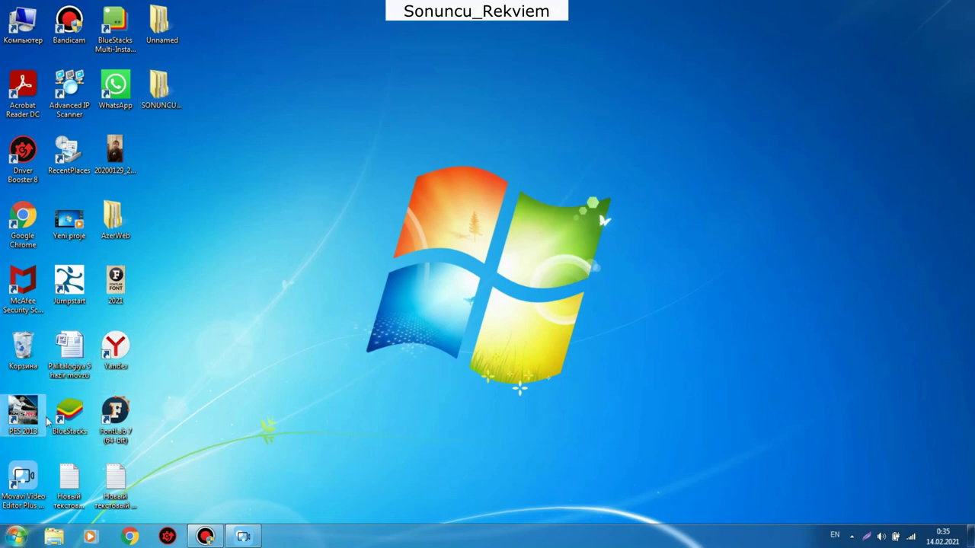
# Step: Switch to Google Chrome, open the bookmarked Sonuncu_ Rekviem YouTube channel, and view its videos
pyautogui.click(11, 225)
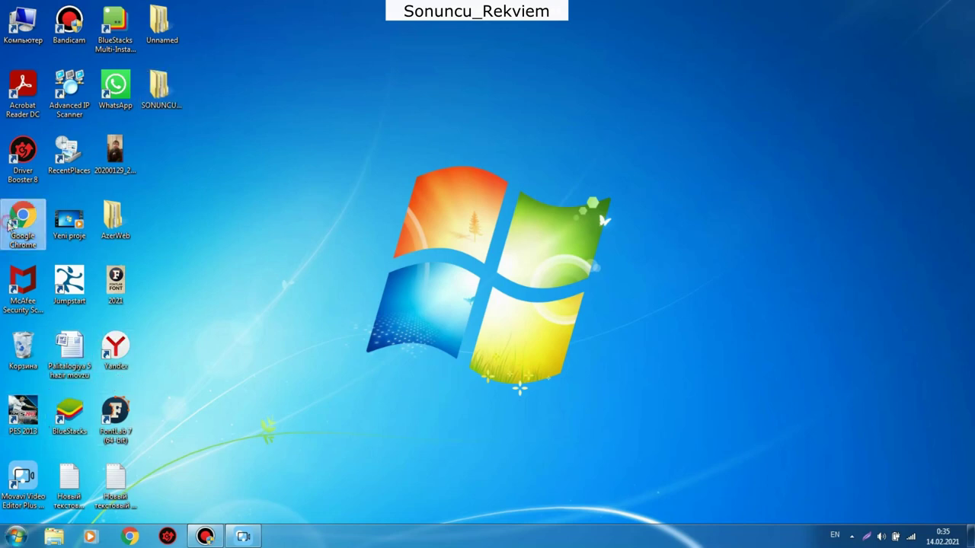
pyautogui.doubleClick(160, 25)
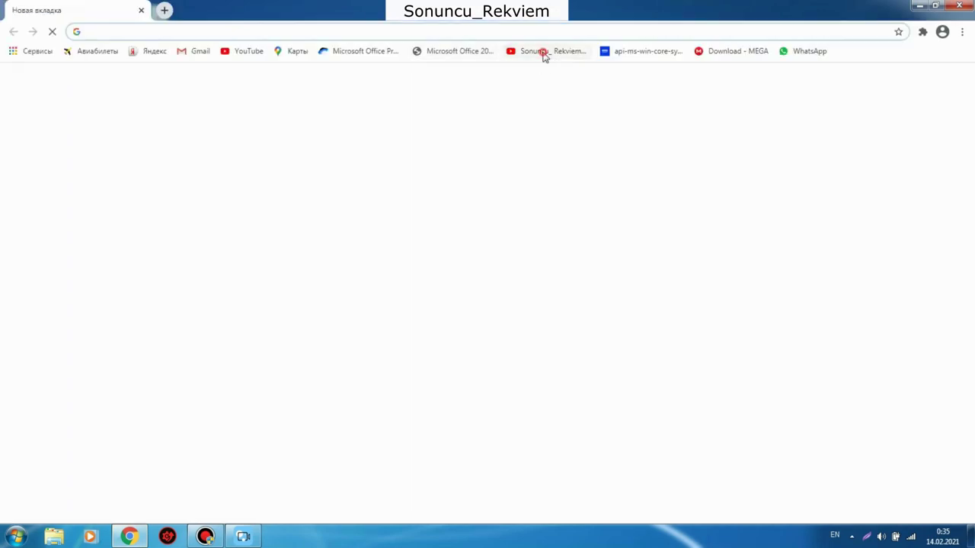
pyautogui.click(544, 53)
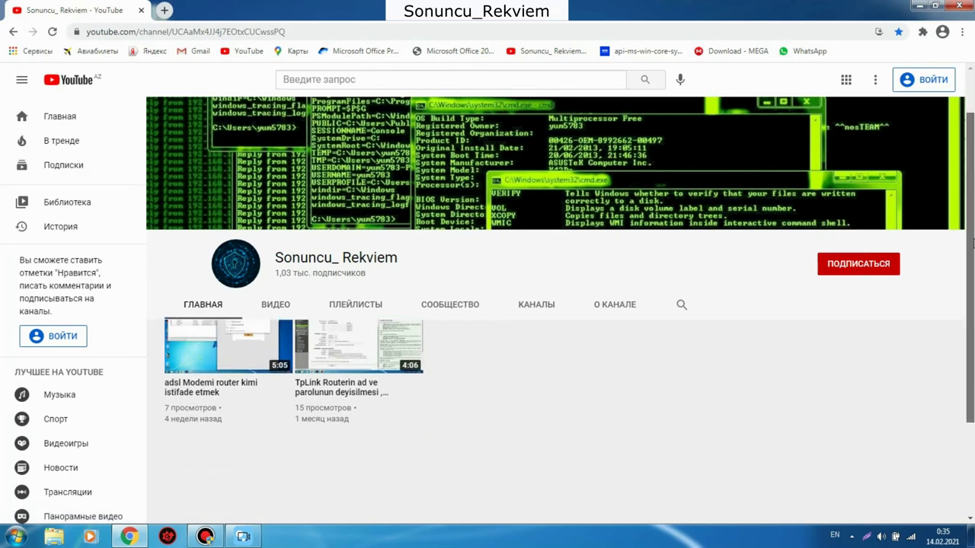
pyautogui.scroll(-1, 504, 249)
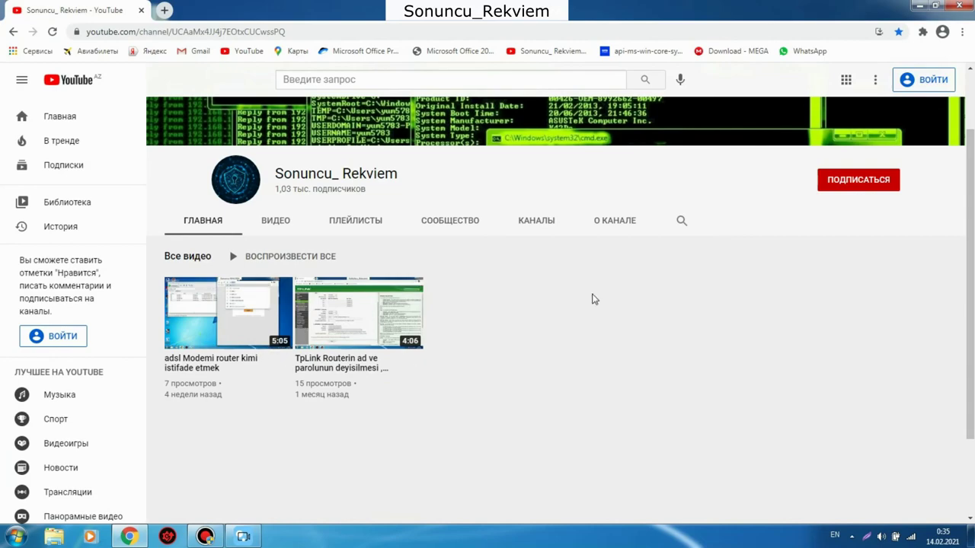